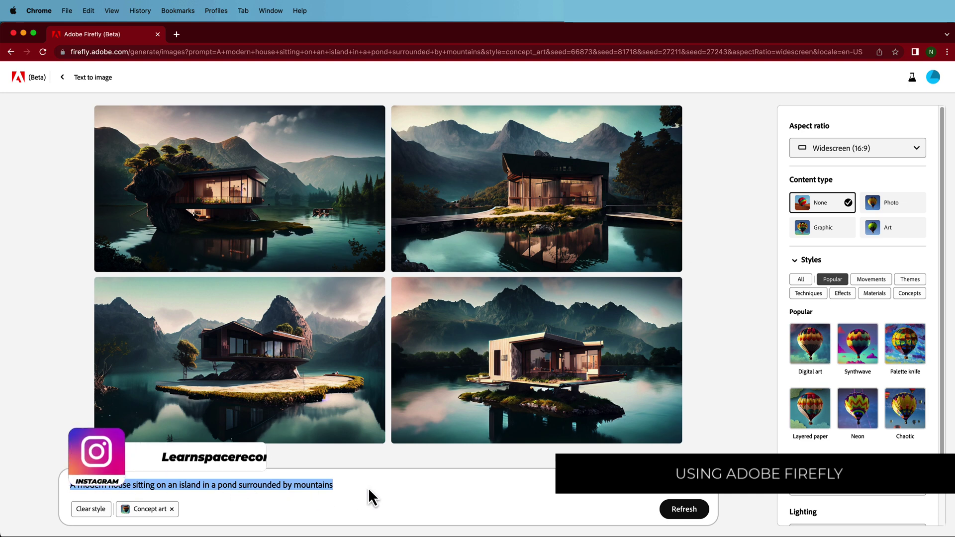
Step: Switch to Photoshop and place the Firefly house image in the blank 1920 x 1080 document, scaled to 107.14% to fill the canvas
{"action": "mouse_move", "coordinate": [163, 361]}
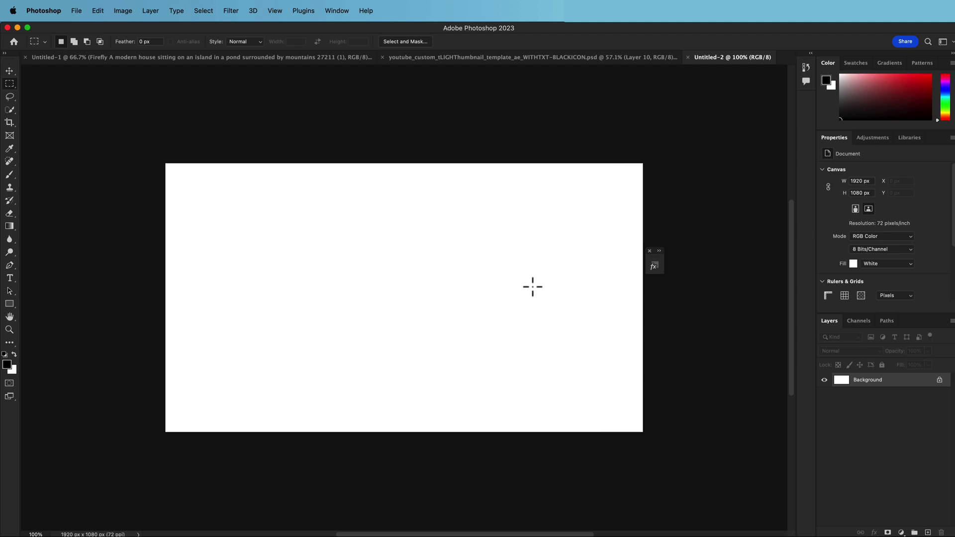
{"action": "key", "text": "ctrl+v"}
{"action": "left_click_drag", "start_coordinate": [626, 299], "coordinate": [643, 304]}
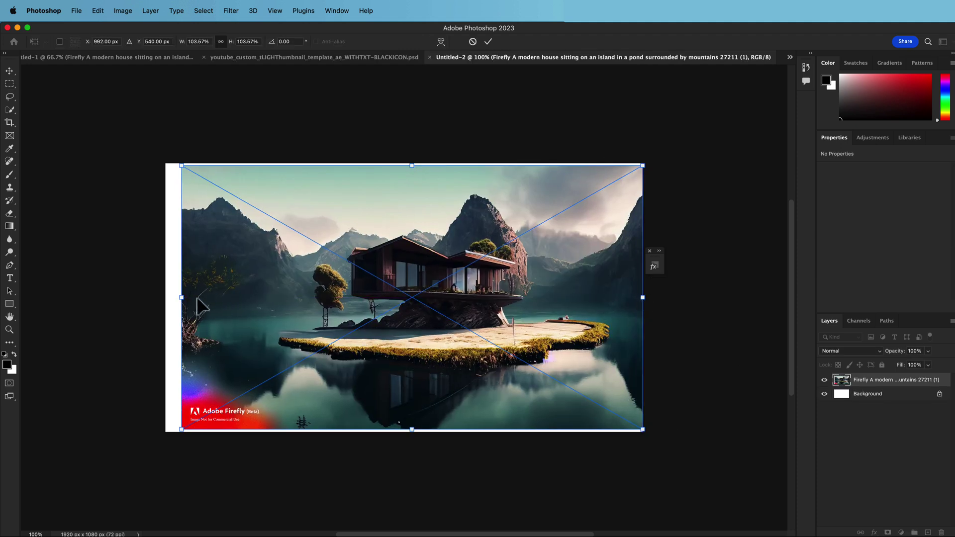
{"action": "left_click_drag", "start_coordinate": [181, 298], "coordinate": [169, 299]}
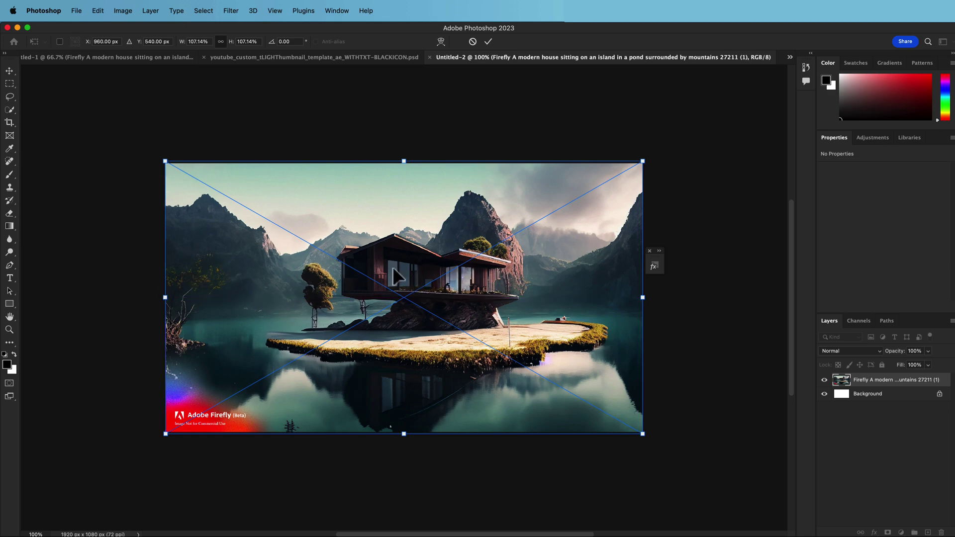
{"action": "key", "text": "Return"}
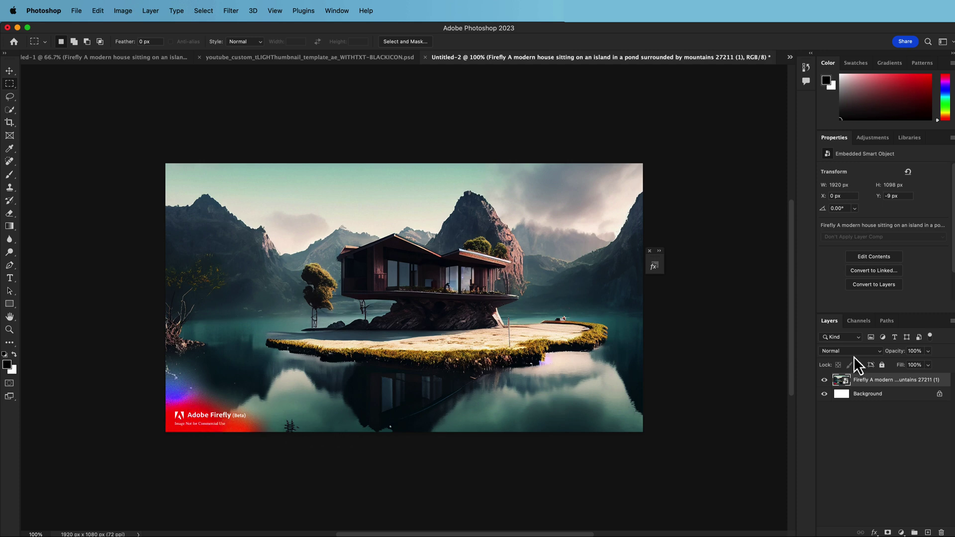
Step: Rasterize the house image layer and remove the Adobe Firefly watermark using Content-Aware Fill with rectangular sampling
{"action": "right_click", "coordinate": [876, 380]}
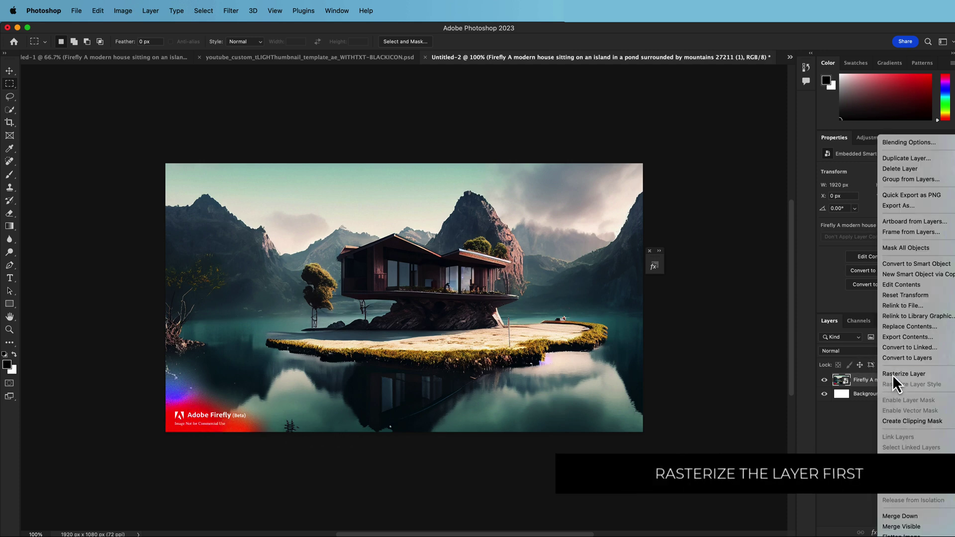
{"action": "left_click", "coordinate": [892, 374]}
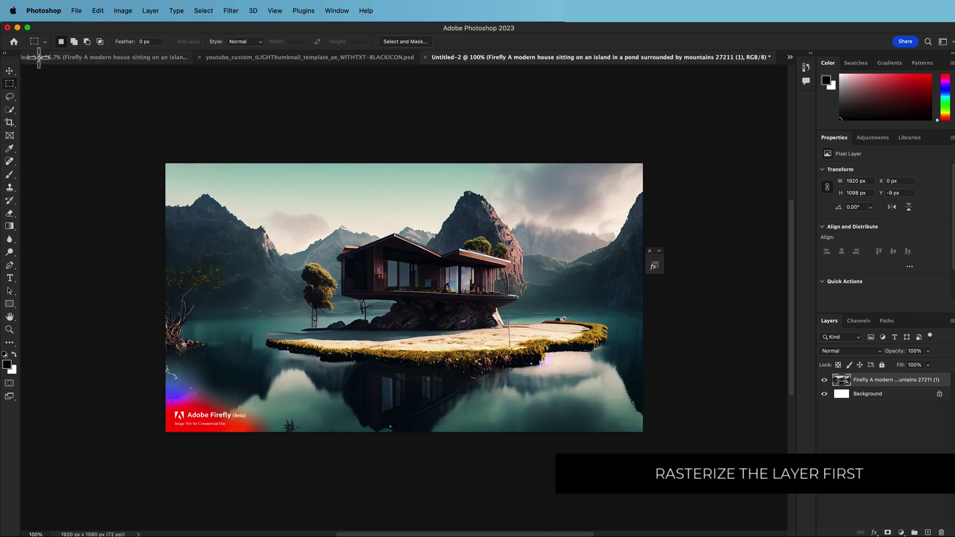
{"action": "left_click_drag", "start_coordinate": [145, 371], "coordinate": [275, 459]}
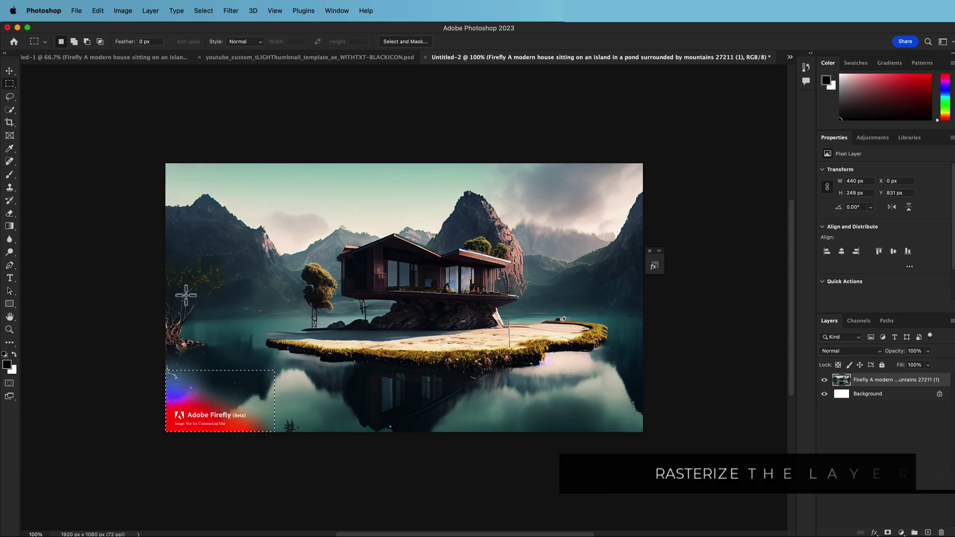
{"action": "left_click", "coordinate": [99, 11]}
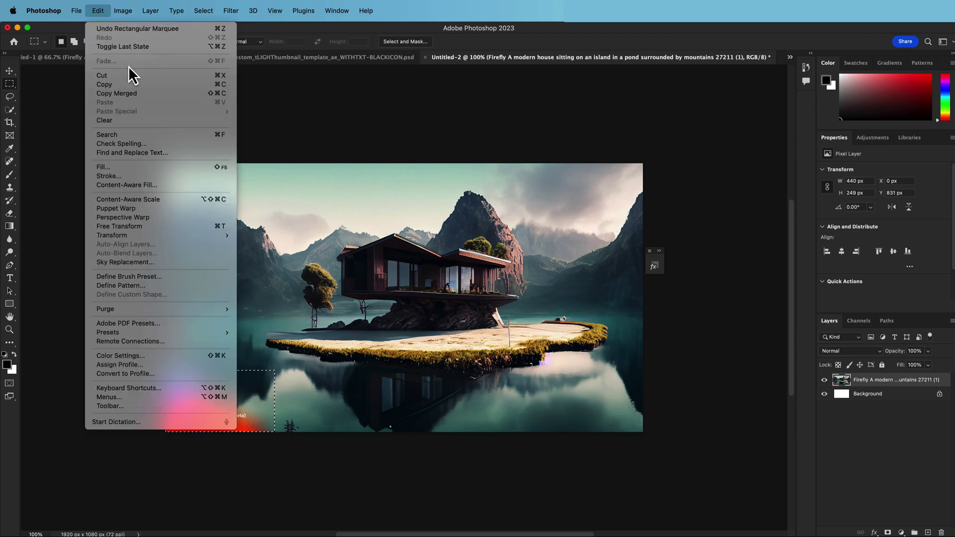
{"action": "left_click", "coordinate": [147, 185]}
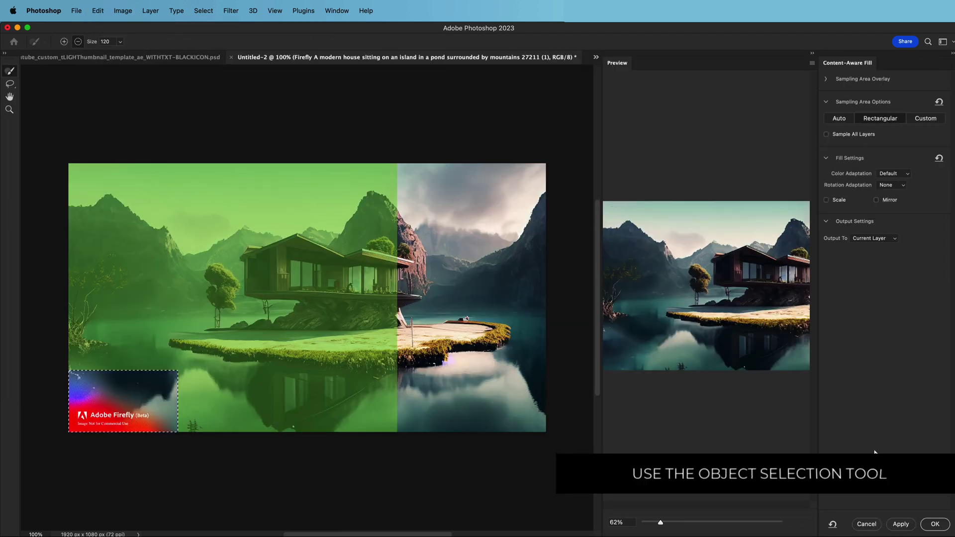
{"action": "left_click", "coordinate": [894, 348]}
{"action": "left_click", "coordinate": [934, 524]}
{"action": "key", "text": "super+d"}
Step: Remove the small dark plants at the water's lower edge with Content-Aware Fill
{"action": "left_click_drag", "start_coordinate": [243, 413], "coordinate": [305, 450]}
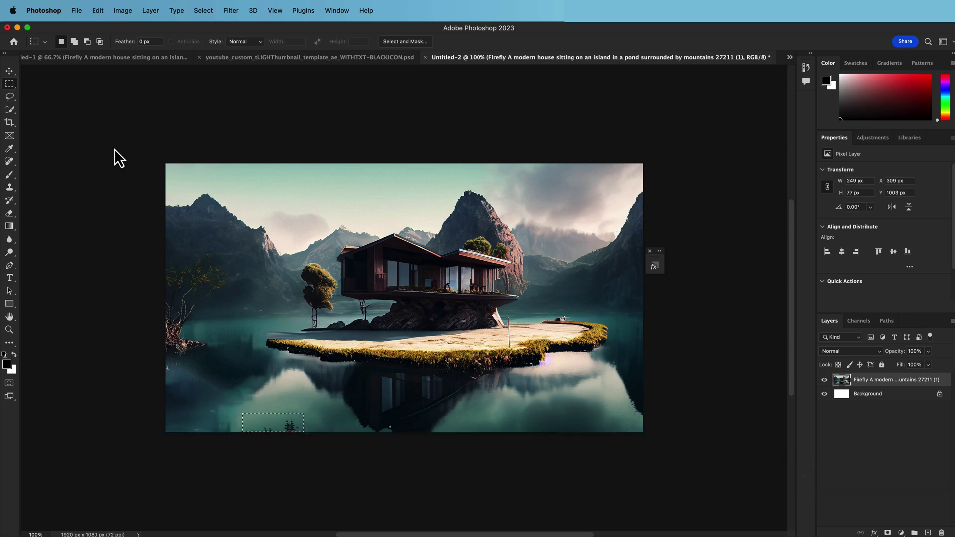
{"action": "left_click", "coordinate": [98, 10]}
{"action": "left_click", "coordinate": [134, 186]}
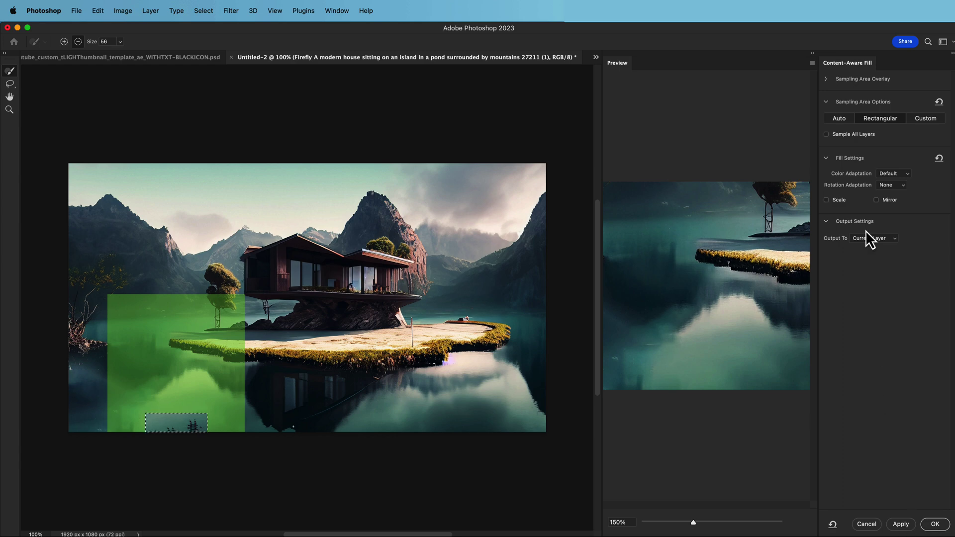
{"action": "left_click", "coordinate": [934, 525]}
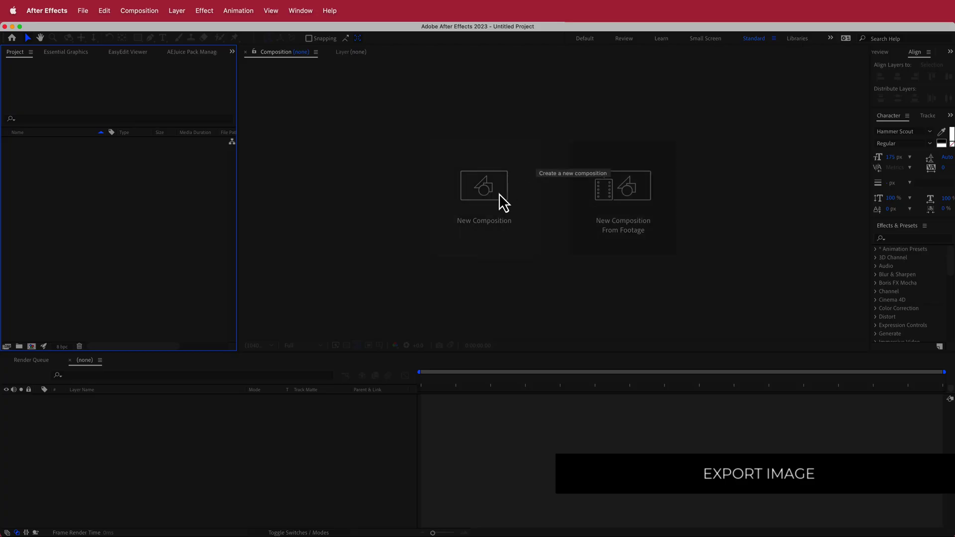
Step: Switch to After Effects, create a 15-second 1920 x 1080 composition at 30 fps, and import HOUSE-WATER.png into it
{"action": "left_click", "coordinate": [502, 201]}
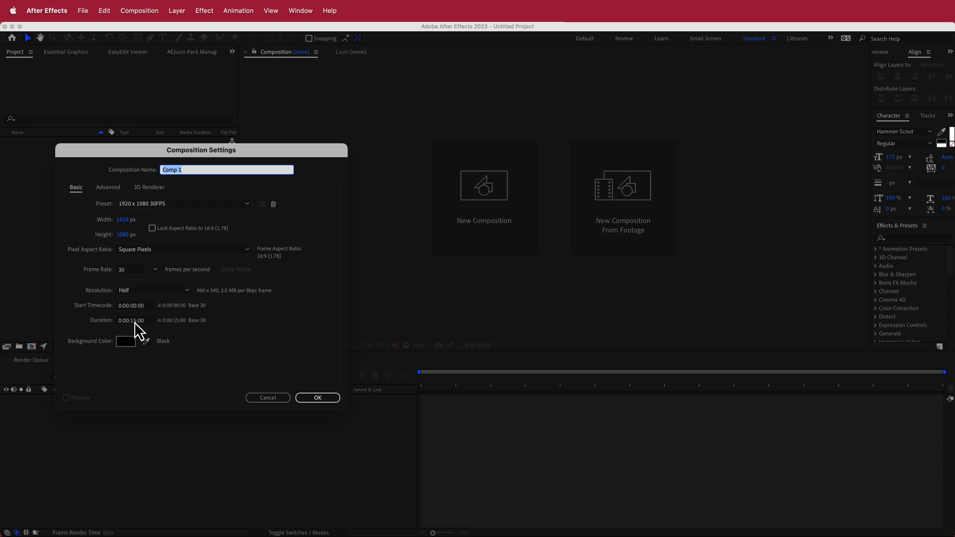
{"action": "left_click", "coordinate": [319, 397]}
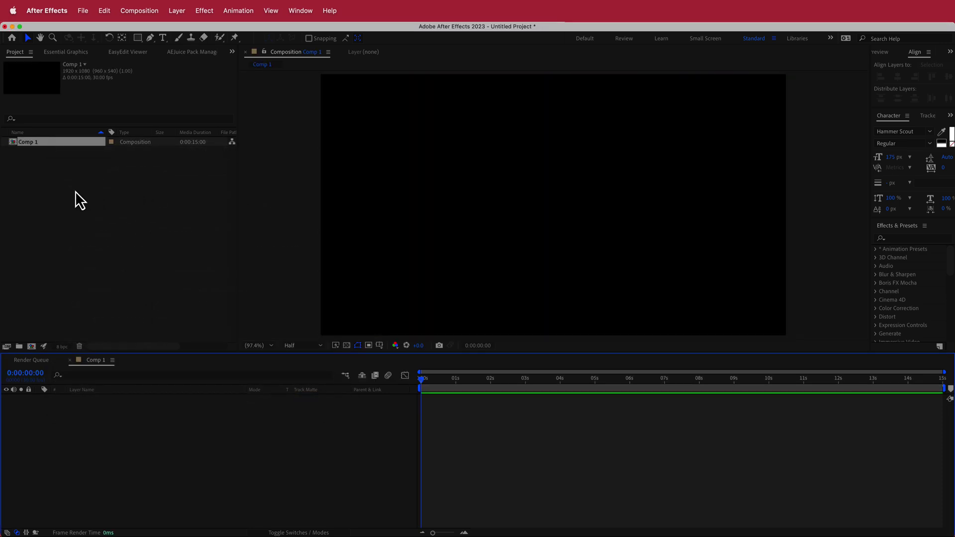
{"action": "right_click", "coordinate": [76, 192]}
{"action": "mouse_move", "coordinate": [140, 244]}
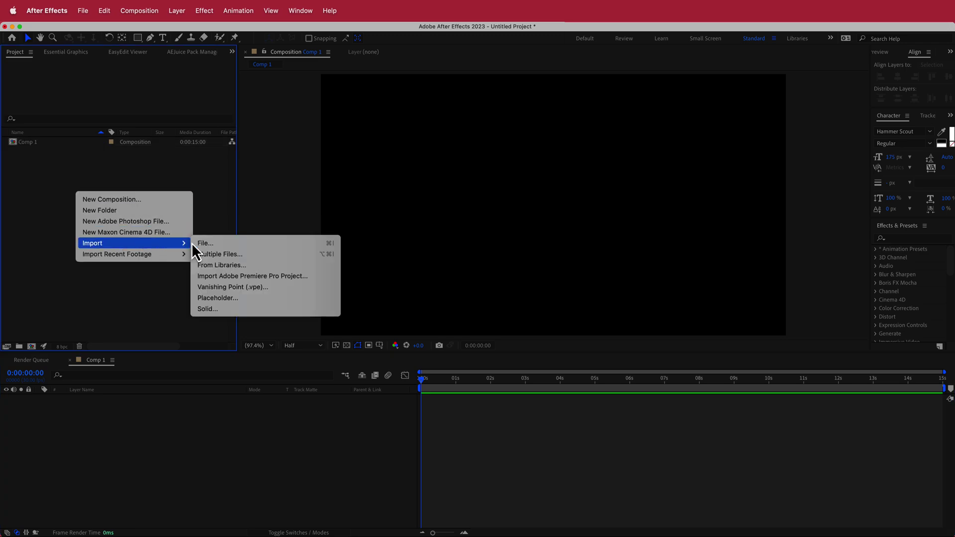
{"action": "left_click", "coordinate": [228, 244]}
{"action": "left_click_drag", "start_coordinate": [43, 151], "coordinate": [171, 422]}
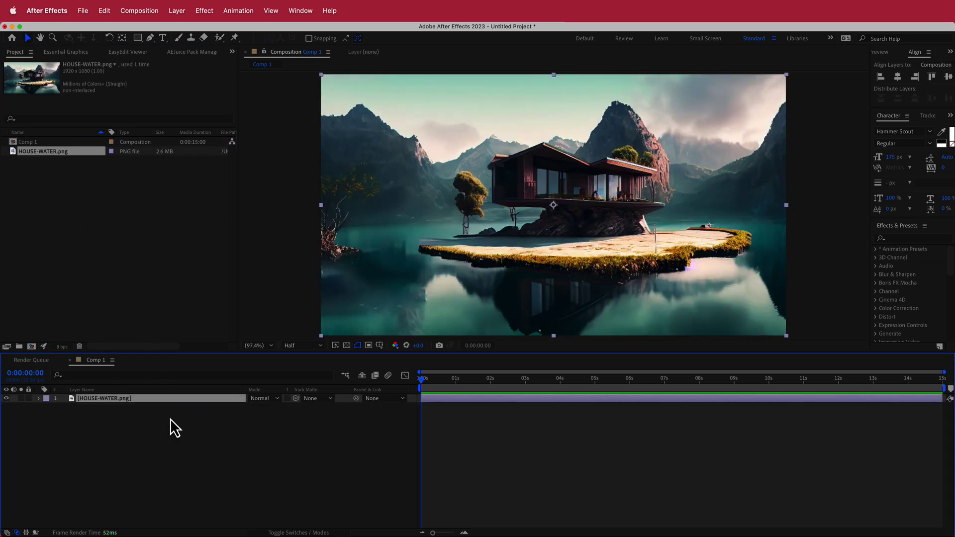
Step: Create a black full-frame solid named MAP above the house image
{"action": "left_click_drag", "start_coordinate": [426, 390], "coordinate": [385, 399]}
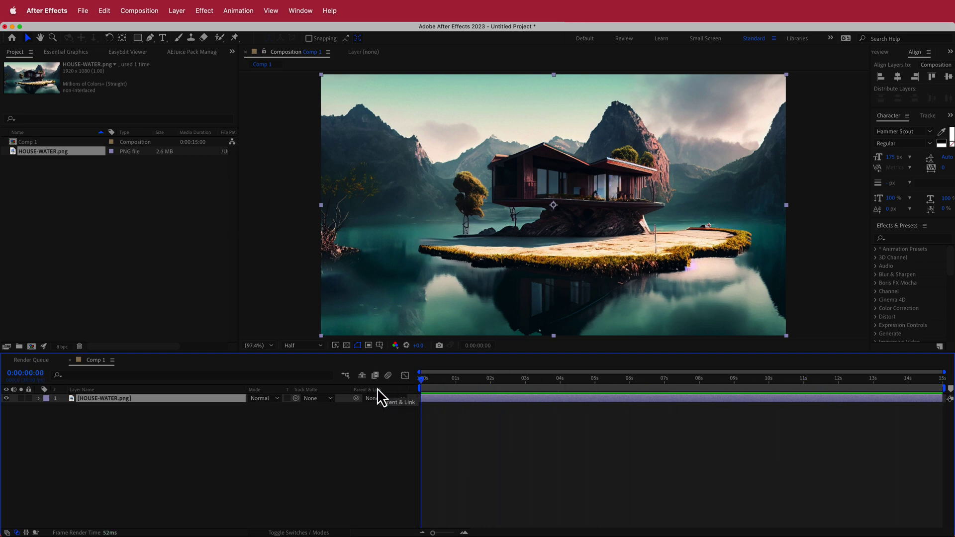
{"action": "right_click", "coordinate": [345, 401]}
{"action": "mouse_move", "coordinate": [369, 410]}
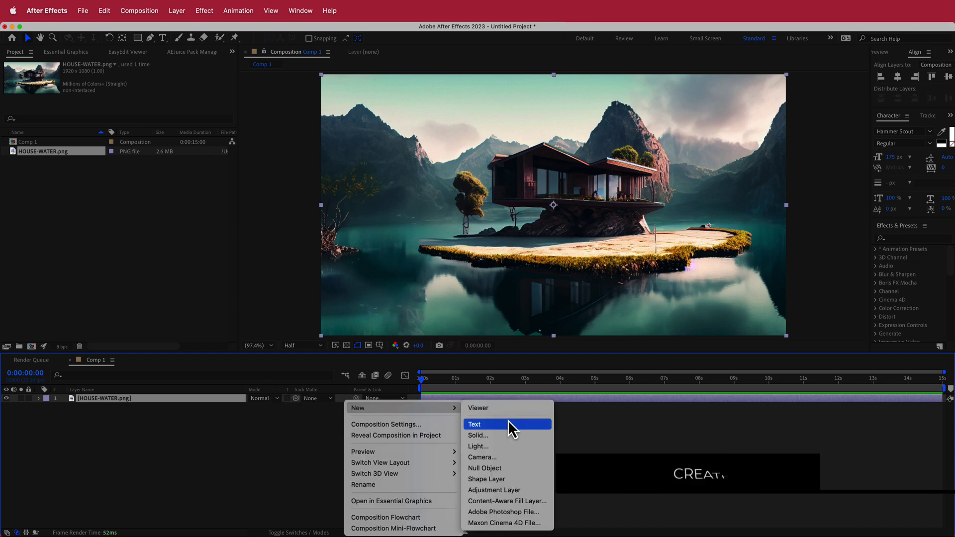
{"action": "left_click", "coordinate": [512, 439]}
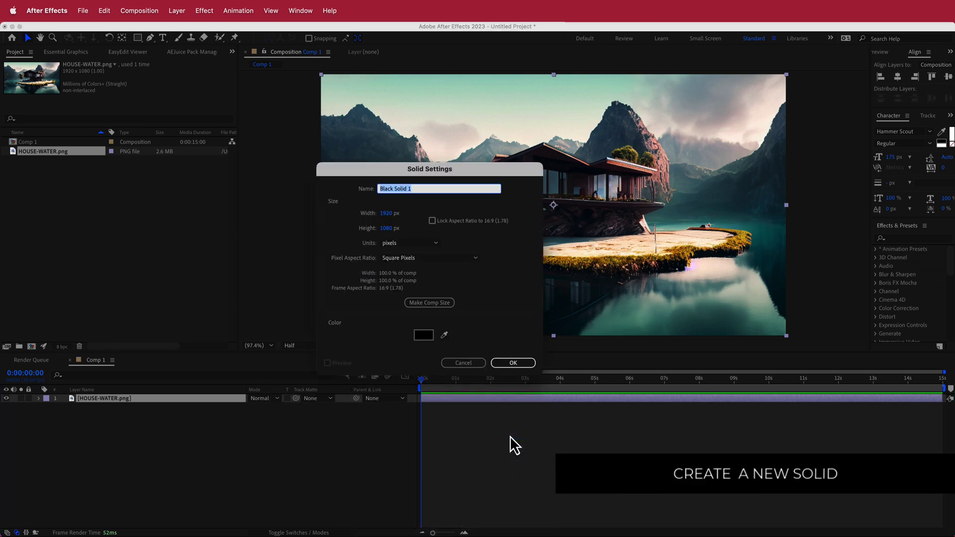
{"action": "type", "text": "MAP"}
{"action": "key", "text": "Return"}
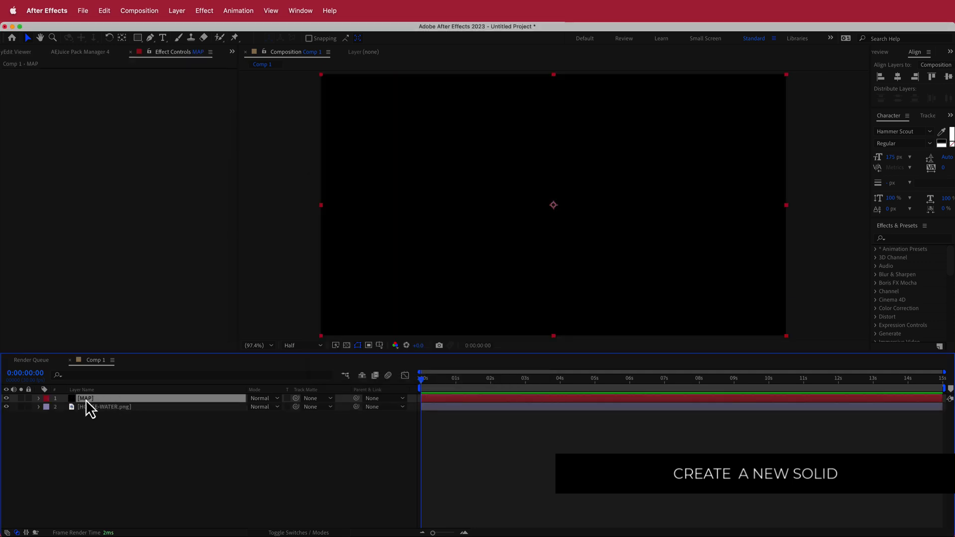
Step: Apply the Fractal Noise effect to the MAP solid
{"action": "key", "text": "ctrl+space"}
{"action": "type", "text": "frac"}
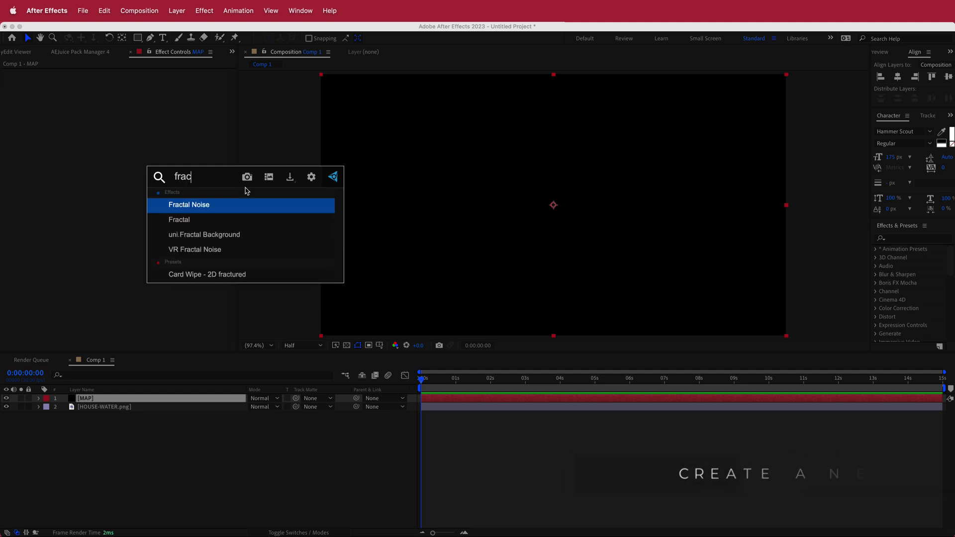
{"action": "key", "text": "Return"}
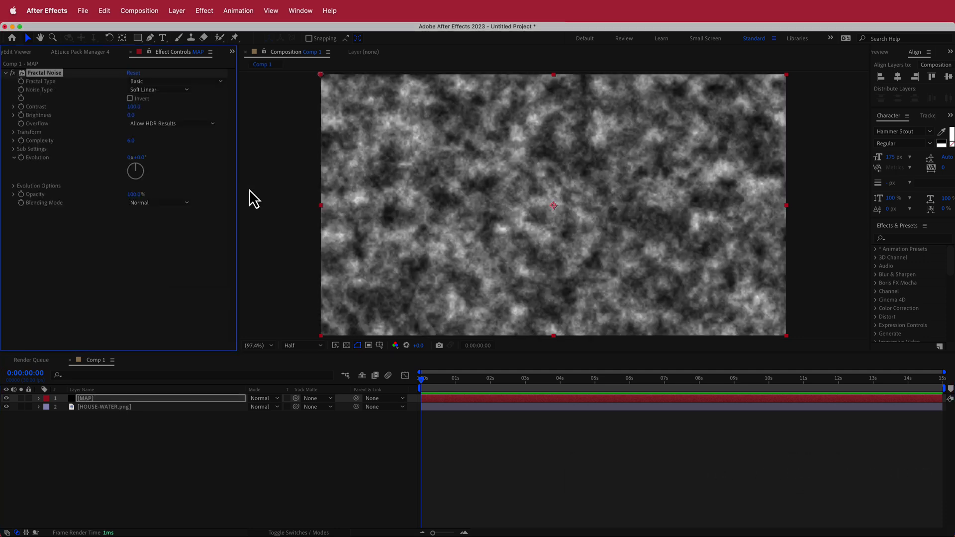
Step: Turn off uniform scaling for the Fractal Noise on MAP and set its Scale Height to 13
{"action": "left_click", "coordinate": [14, 132]}
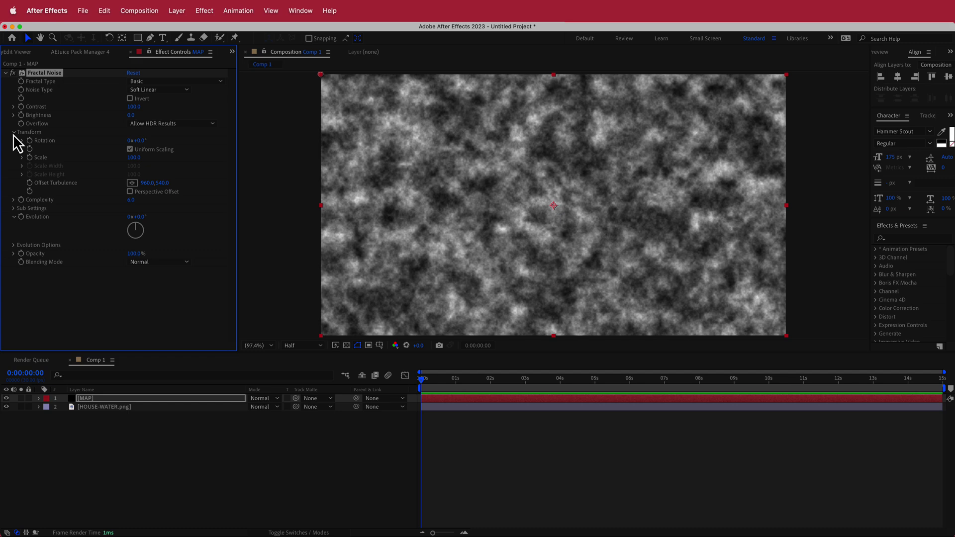
{"action": "left_click", "coordinate": [129, 149]}
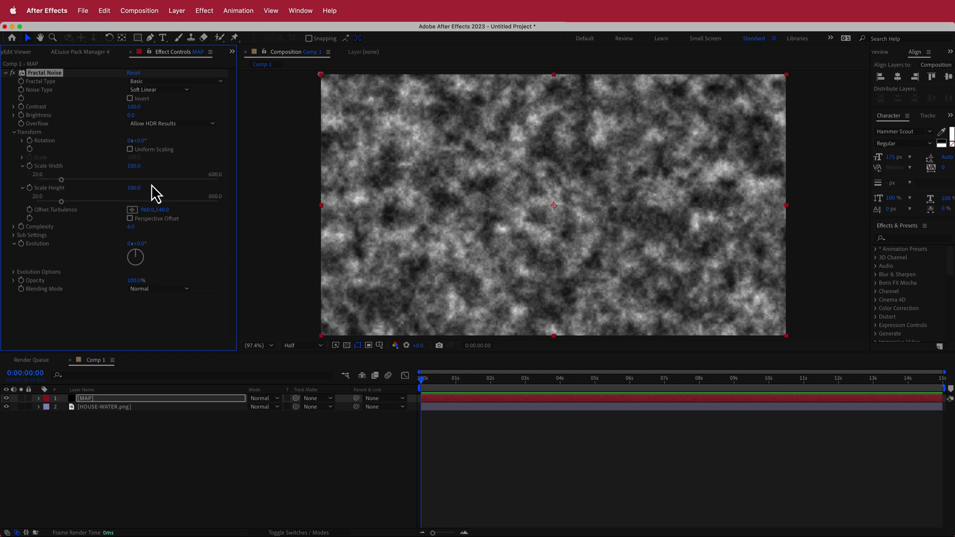
{"action": "left_click_drag", "start_coordinate": [62, 202], "coordinate": [36, 213]}
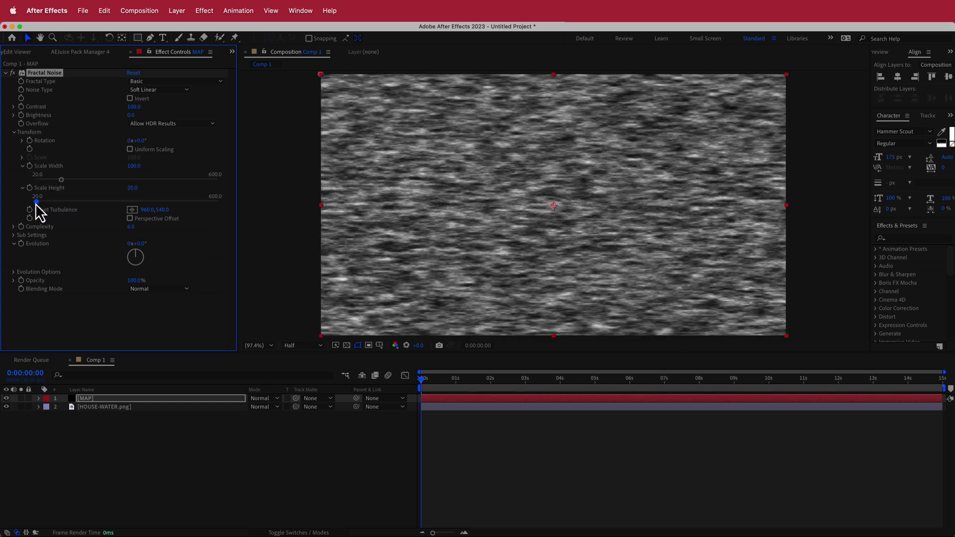
{"action": "left_click", "coordinate": [132, 187]}
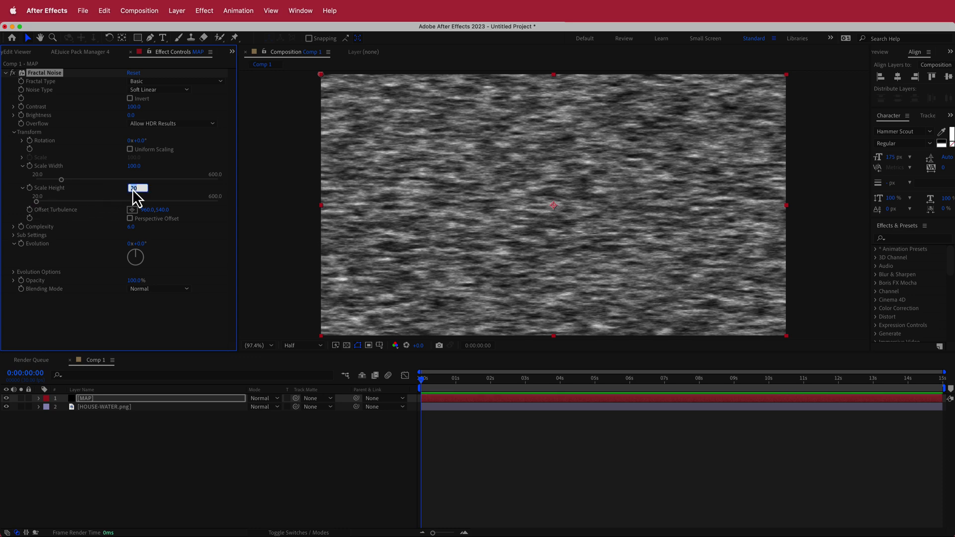
{"action": "type", "text": "13"}
{"action": "key", "text": "Return"}
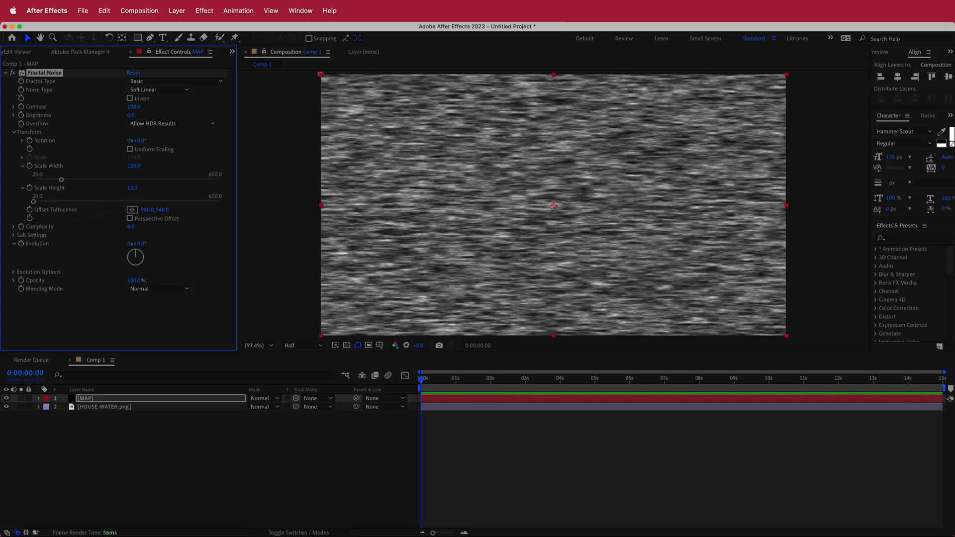
{"action": "mouse_move", "coordinate": [132, 167]}
{"action": "left_mouse_down"}
{"action": "mouse_move", "coordinate": [147, 167]}
{"action": "mouse_move", "coordinate": [122, 177]}
{"action": "mouse_move", "coordinate": [144, 179]}
{"action": "left_mouse_up"}
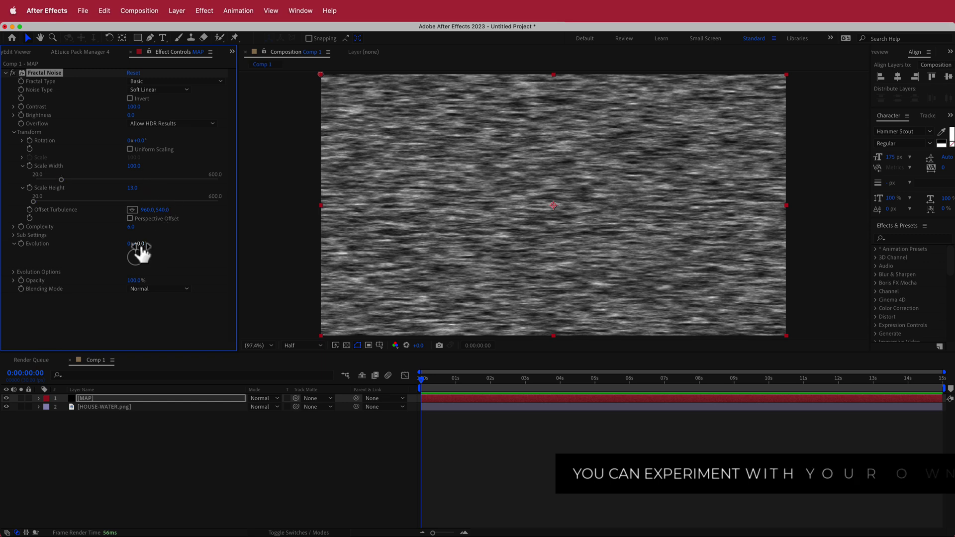
Step: Animate the Fractal Noise Evolution with the expression time*200 and preview the motion from the start
{"action": "left_click_drag", "start_coordinate": [147, 245], "coordinate": [304, 245]}
{"action": "key", "text": "super+z"}
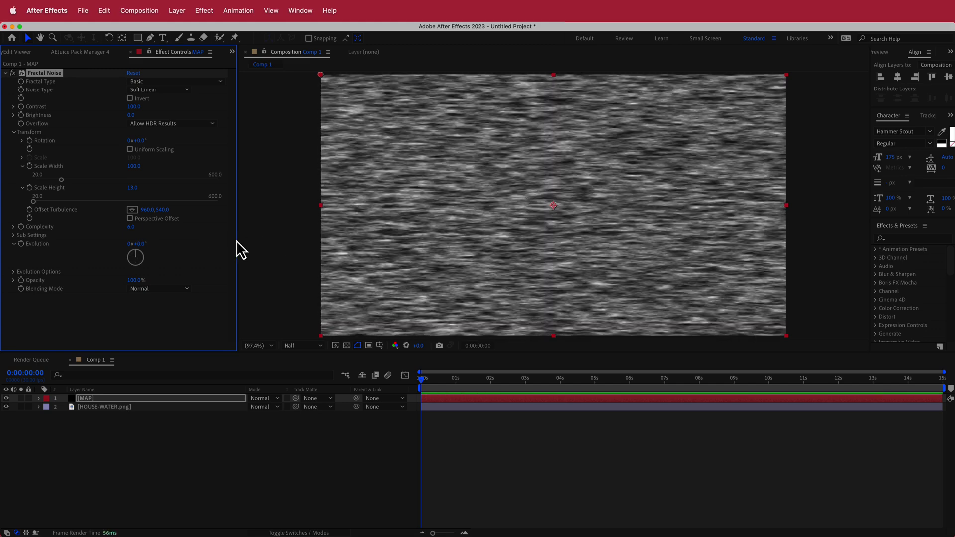
{"action": "left_click", "coordinate": [21, 246], "text": "alt"}
{"action": "type", "text": "time*200"}
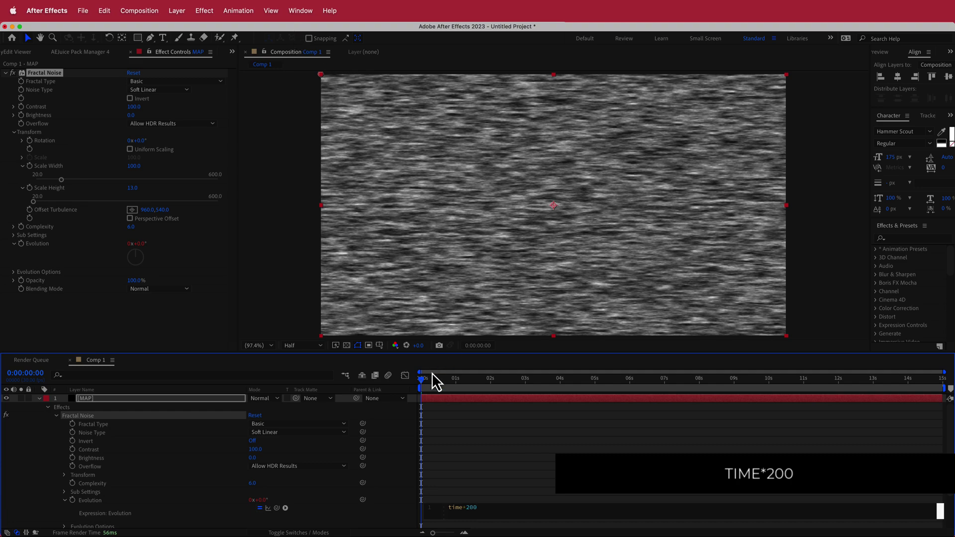
{"action": "mouse_move", "coordinate": [424, 382]}
{"action": "left_mouse_down"}
{"action": "mouse_move", "coordinate": [649, 384]}
{"action": "mouse_move", "coordinate": [428, 385]}
{"action": "left_mouse_up"}
{"action": "key", "text": "space"}
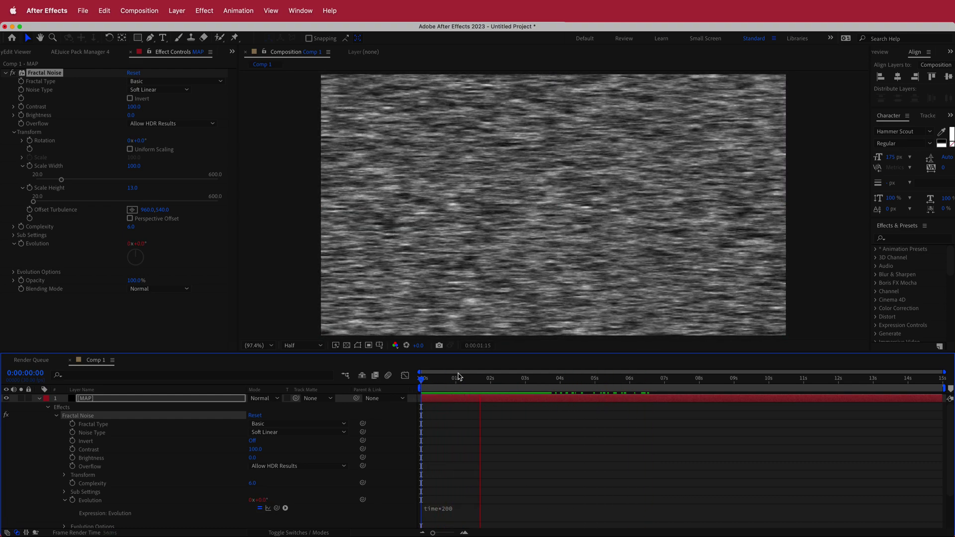
{"action": "key", "text": "space"}
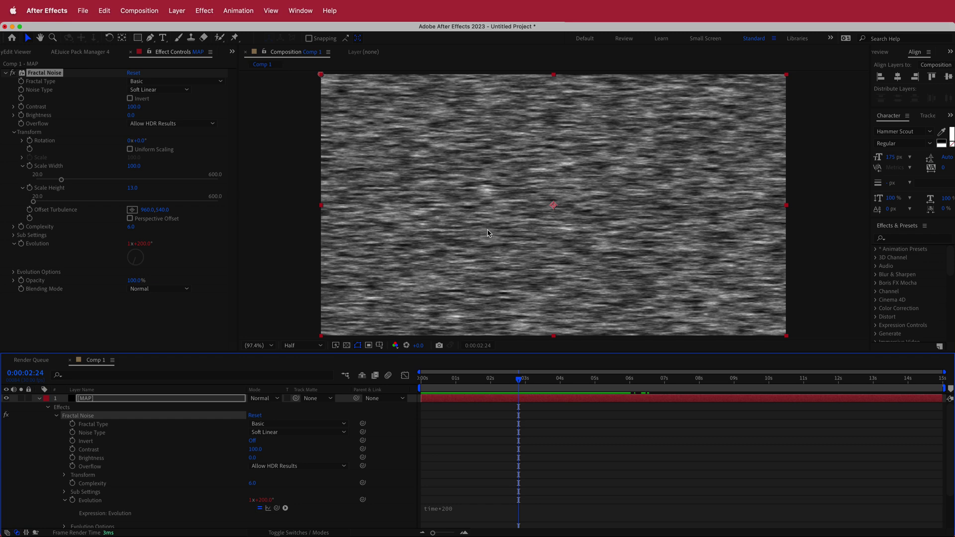
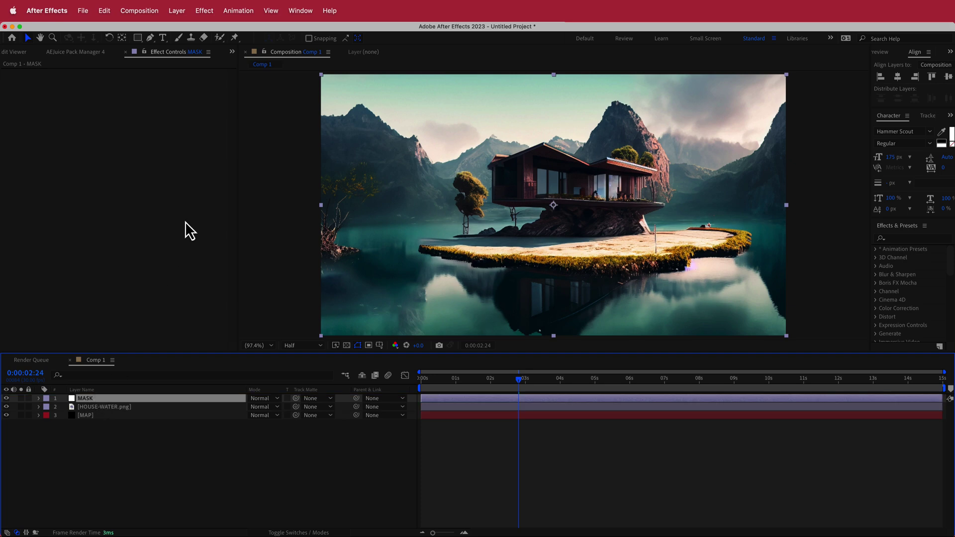
Step: Apply the Displacement Map effect to the MASK layer
{"action": "key", "text": "ctrl+space"}
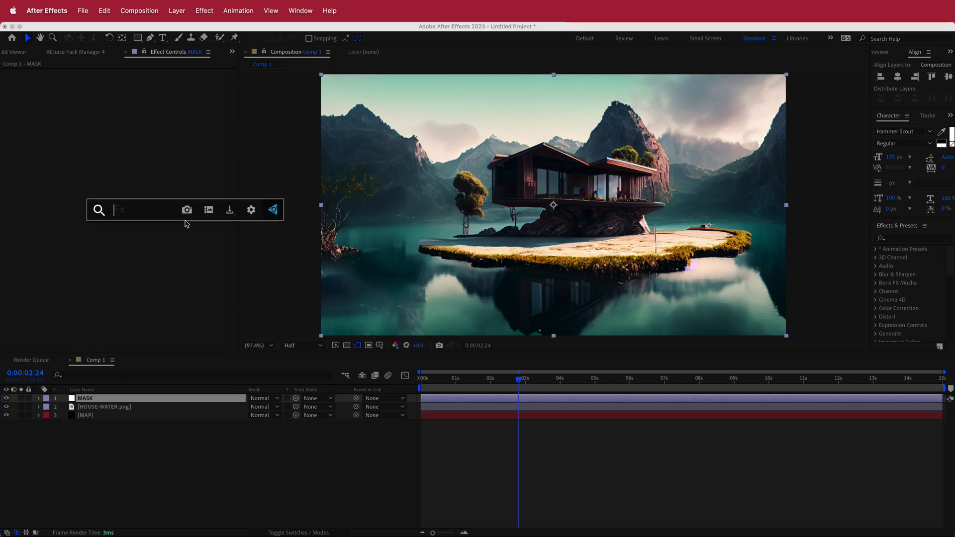
{"action": "type", "text": "dis"}
{"action": "key", "text": "Return"}
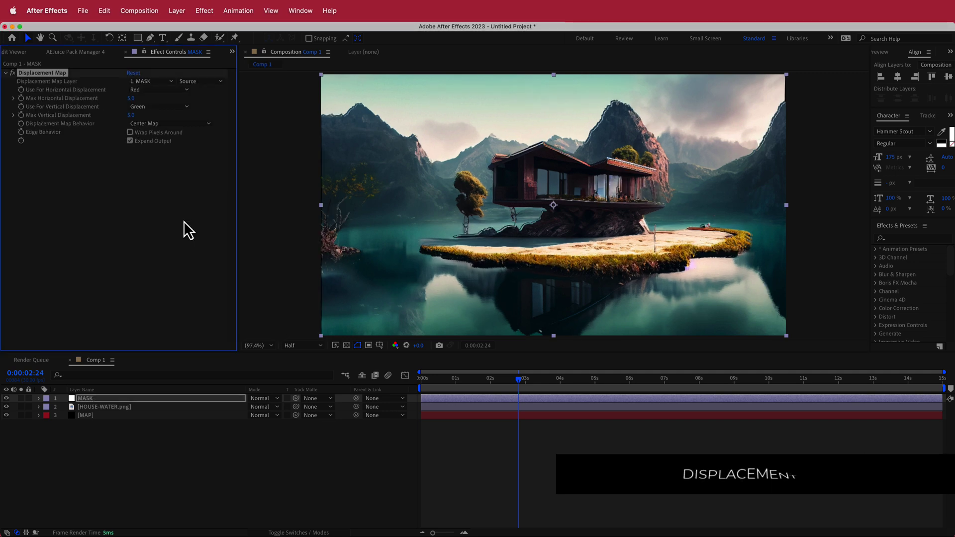
Step: Set the Displacement Map's map layer to MAP, using its Effects & Masks as the source
{"action": "left_click", "coordinate": [157, 82]}
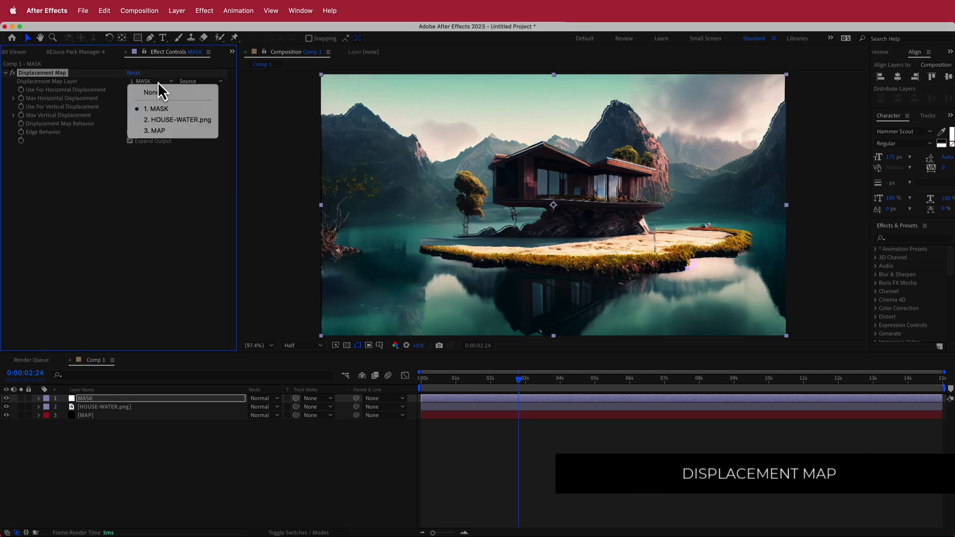
{"action": "left_click", "coordinate": [162, 132]}
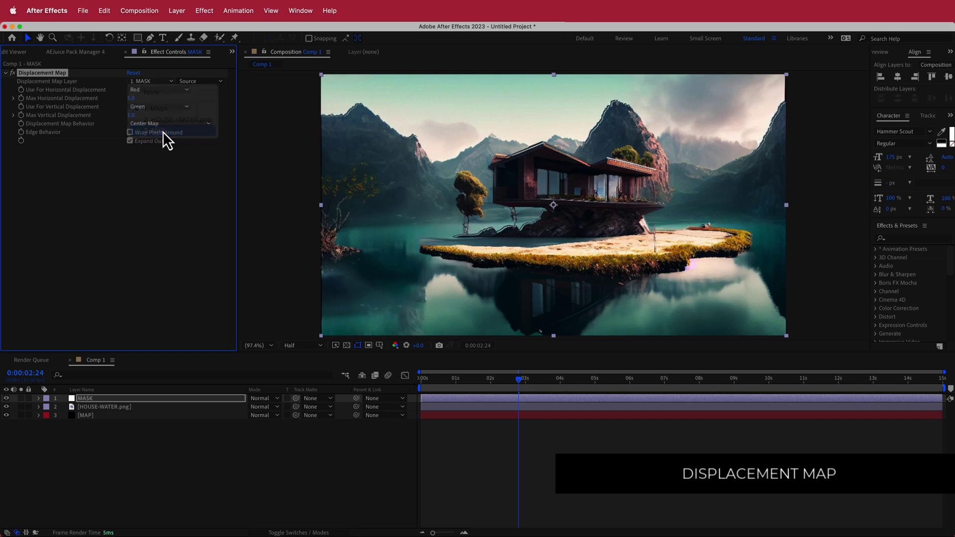
{"action": "left_click", "coordinate": [202, 81]}
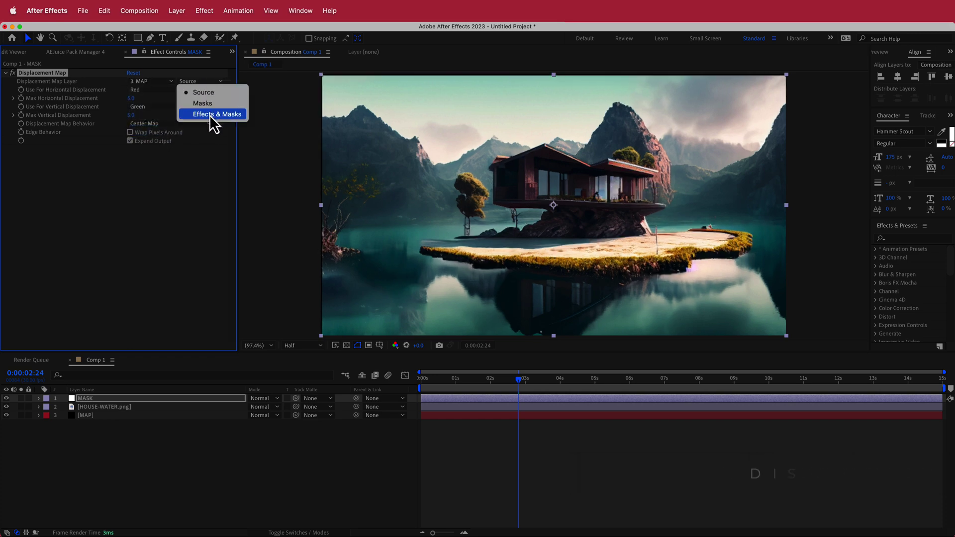
{"action": "left_click", "coordinate": [210, 115]}
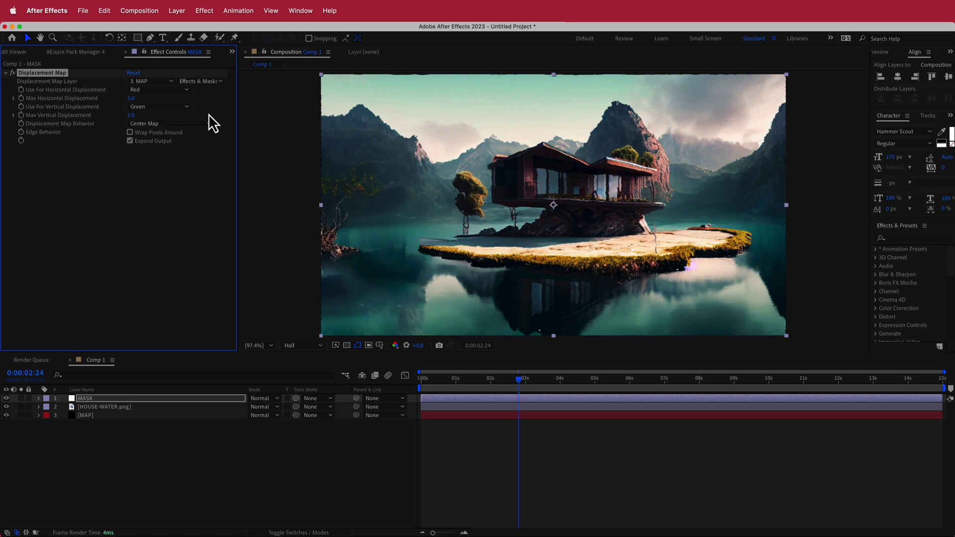
Step: Use Luminance for both the horizontal and vertical displacement of the Displacement Map
{"action": "left_click", "coordinate": [159, 92]}
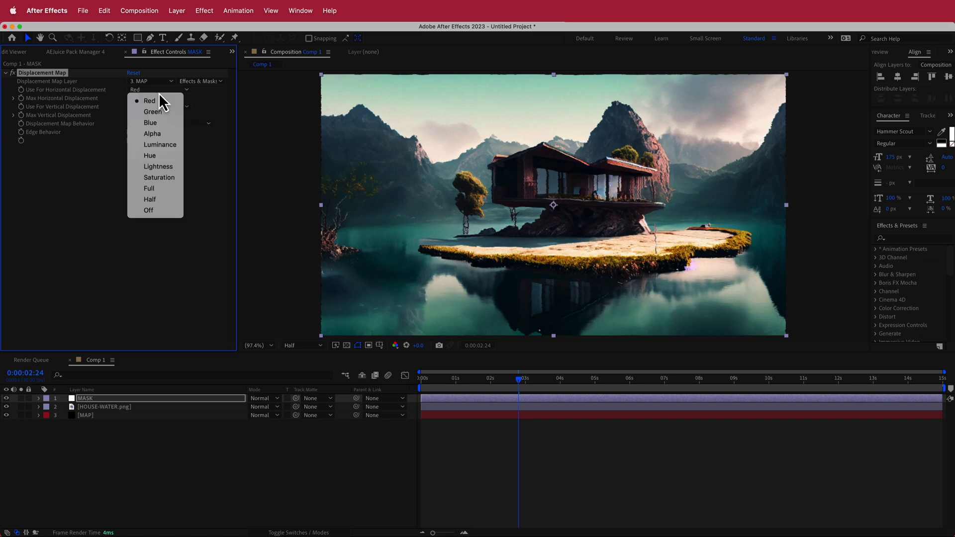
{"action": "left_click", "coordinate": [171, 145]}
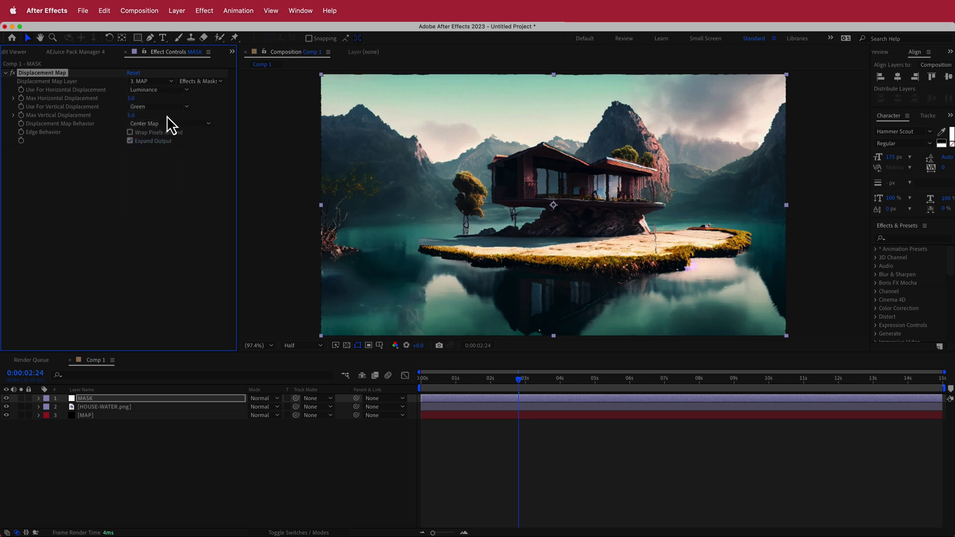
{"action": "left_click", "coordinate": [165, 107]}
{"action": "left_click", "coordinate": [171, 162]}
Step: Set Max Horizontal Displacement to 145 and Max Vertical Displacement to 0, enable Wrap Pixels Around, and preview the distortion
{"action": "left_click_drag", "start_coordinate": [134, 101], "coordinate": [202, 100]}
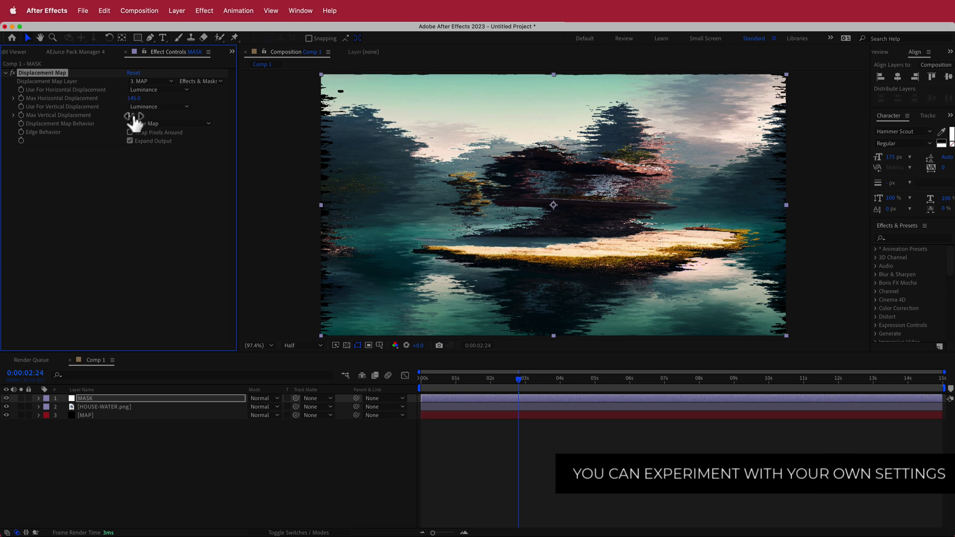
{"action": "mouse_move", "coordinate": [133, 117]}
{"action": "left_mouse_down"}
{"action": "mouse_move", "coordinate": [160, 118]}
{"action": "mouse_move", "coordinate": [130, 120]}
{"action": "left_mouse_up"}
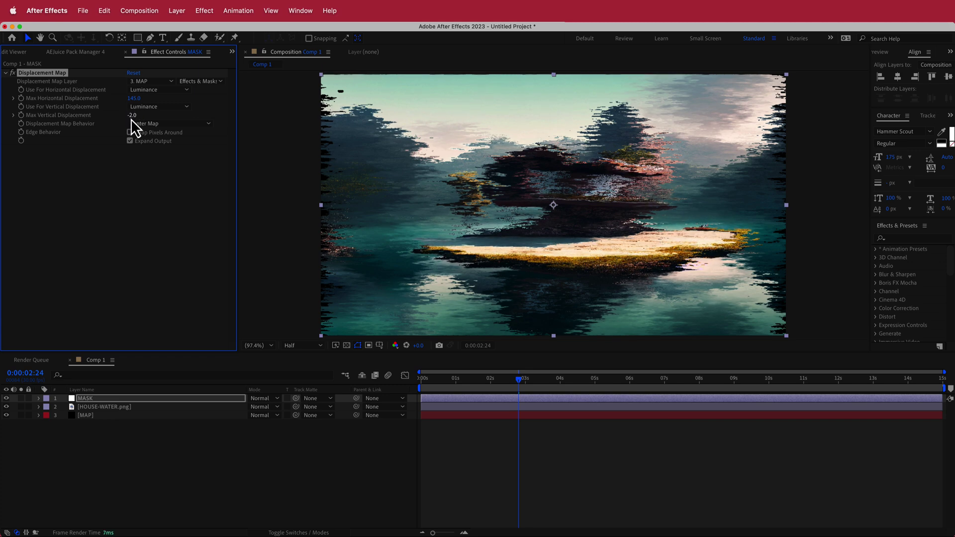
{"action": "type", "text": "0"}
{"action": "key", "text": "Return"}
{"action": "left_click", "coordinate": [130, 133]}
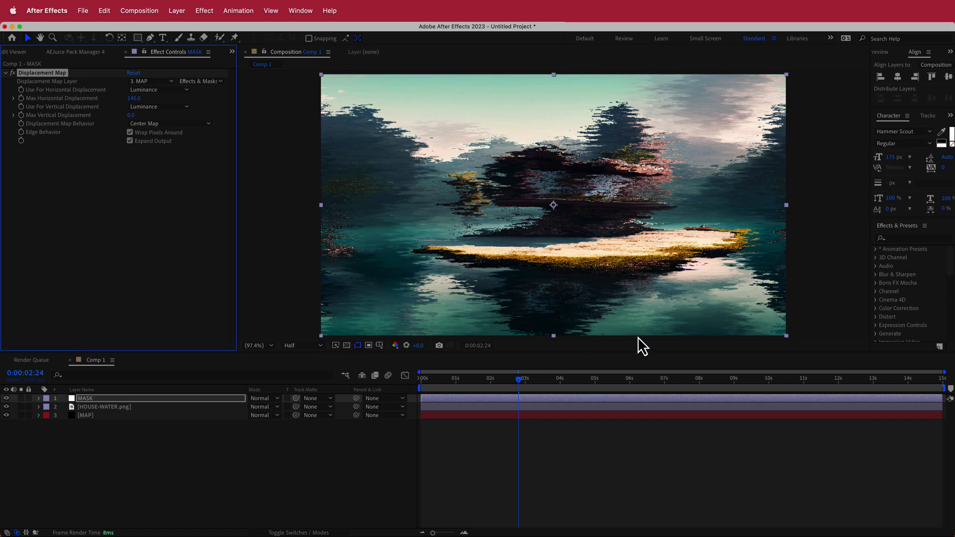
{"action": "mouse_move", "coordinate": [520, 380]}
{"action": "left_mouse_down"}
{"action": "mouse_move", "coordinate": [420, 383]}
{"action": "mouse_move", "coordinate": [779, 380]}
{"action": "mouse_move", "coordinate": [529, 383]}
{"action": "left_mouse_up"}
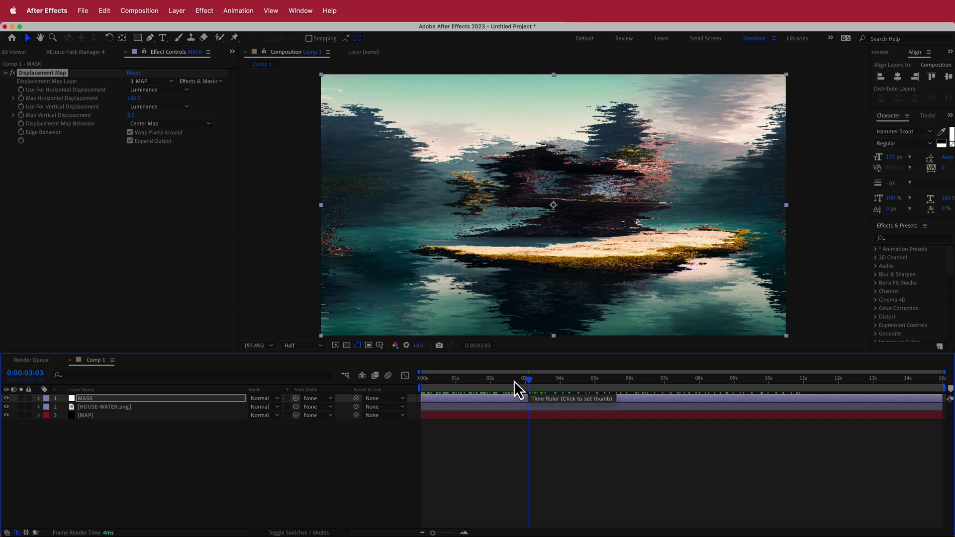
Step: Hide the MASK layer, draw a closed Pen tool mask around the water excluding the island and shore rocks, and show the layer again
{"action": "key", "text": "g"}
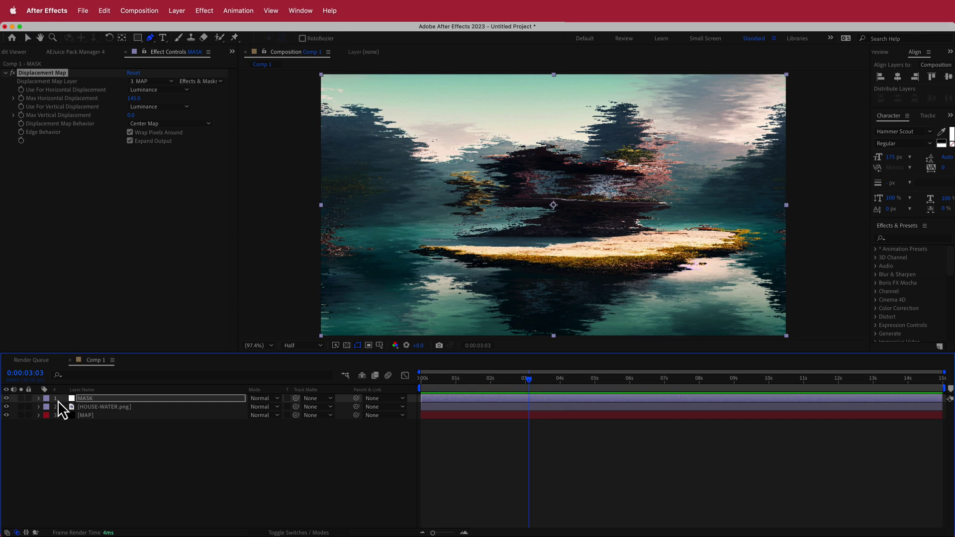
{"action": "left_click", "coordinate": [6, 399]}
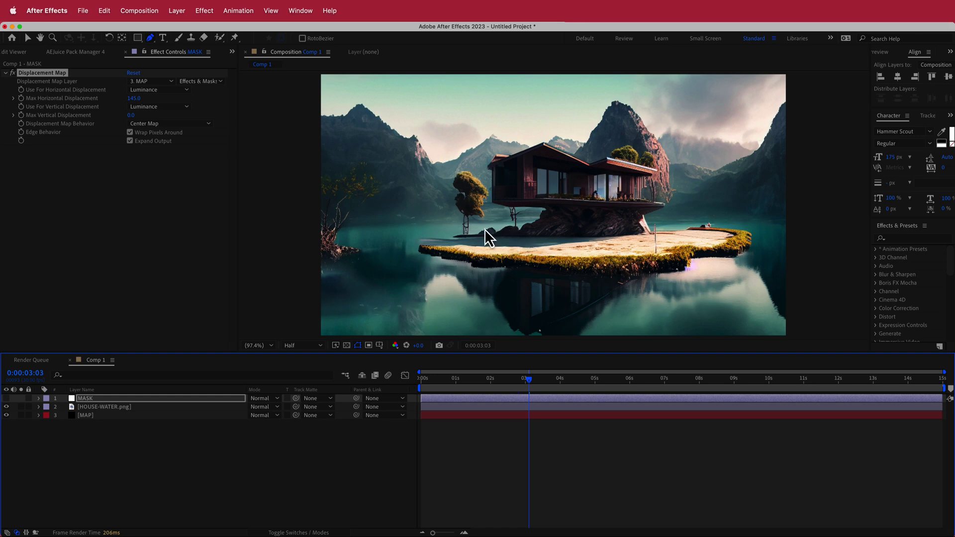
{"action": "left_click", "coordinate": [487, 228]}
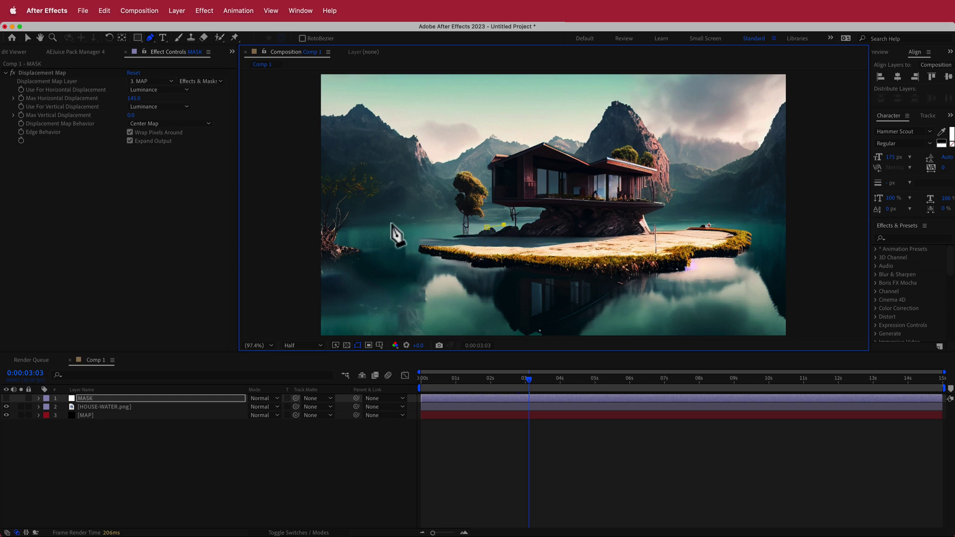
{"action": "left_click_drag", "start_coordinate": [380, 226], "coordinate": [373, 229]}
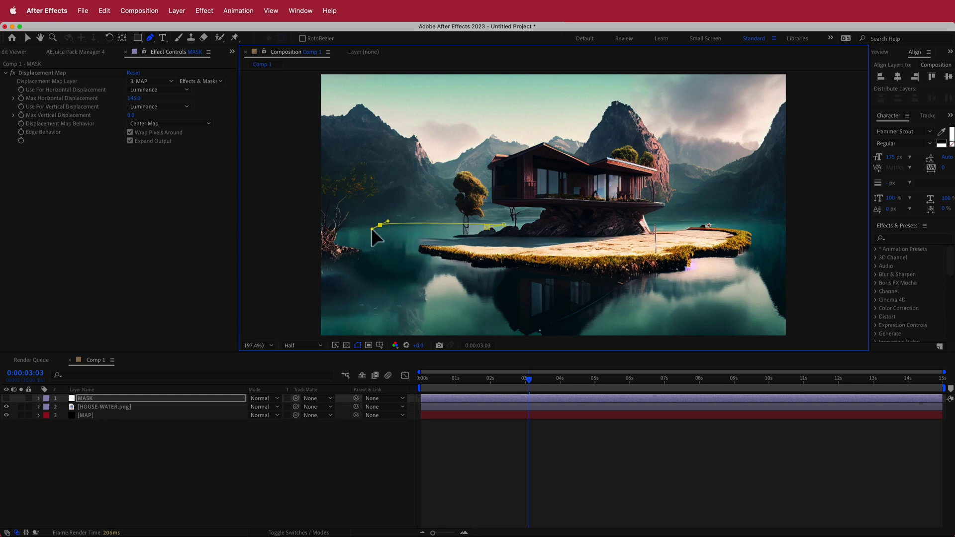
{"action": "left_click", "coordinate": [339, 240]}
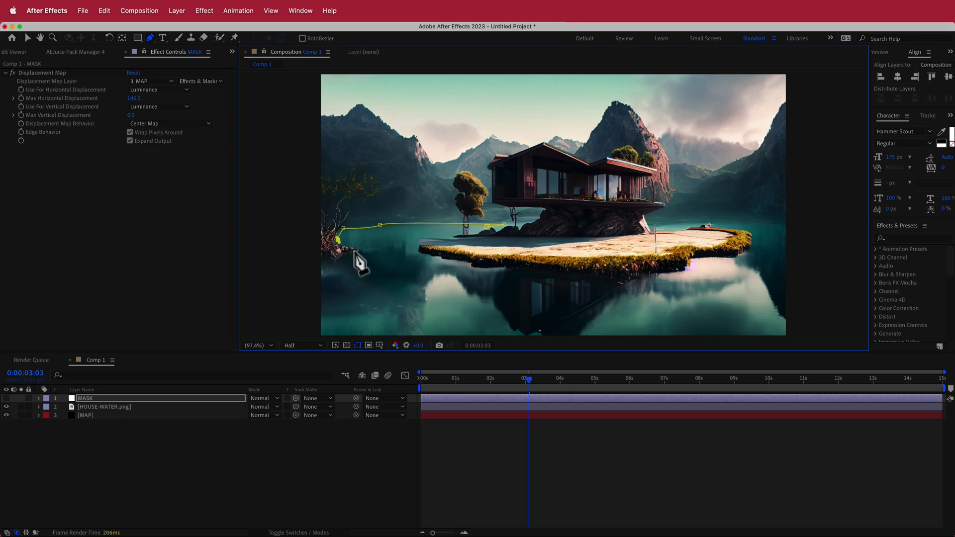
{"action": "left_click", "coordinate": [359, 247]}
{"action": "left_click", "coordinate": [320, 266]}
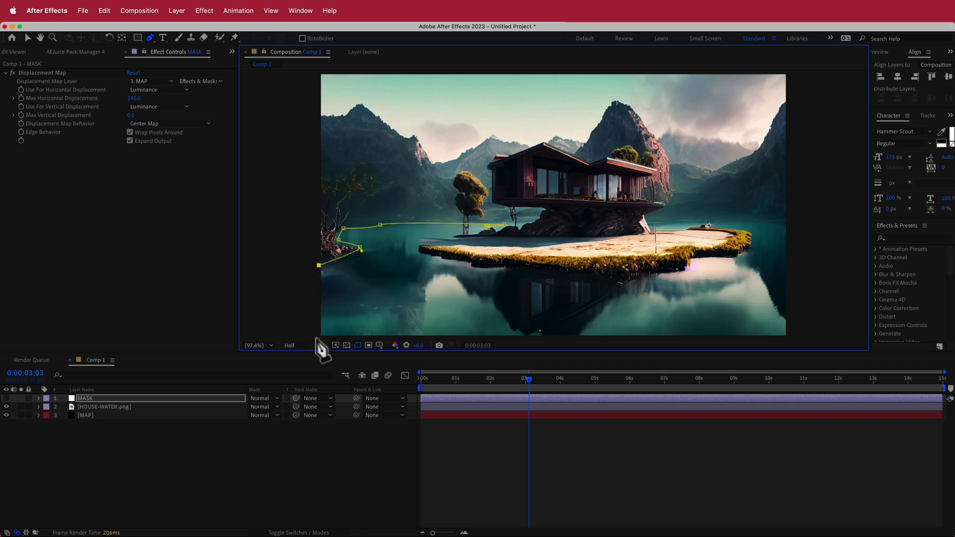
{"action": "scroll", "coordinate": [319, 344], "scroll_direction": "down", "scroll_amount": 2}
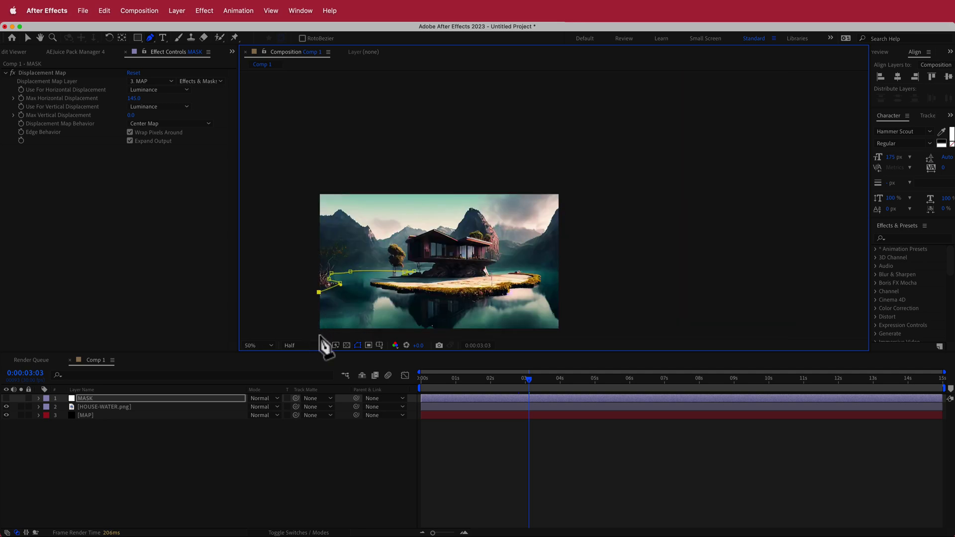
{"action": "left_click", "coordinate": [317, 334]}
{"action": "left_click", "coordinate": [576, 335]}
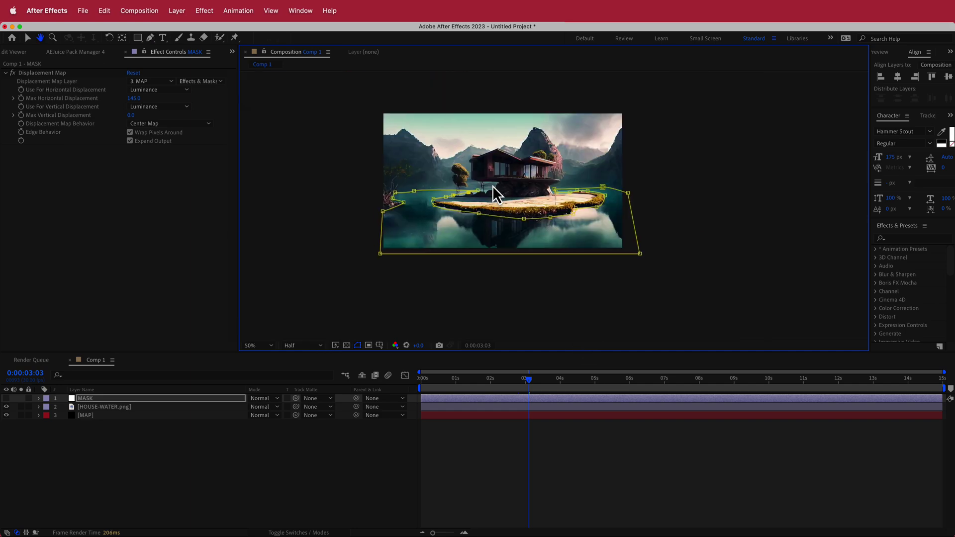
{"action": "scroll", "coordinate": [490, 231], "scroll_direction": "up", "scroll_amount": 3}
{"action": "left_click_drag", "start_coordinate": [473, 223], "coordinate": [550, 186]}
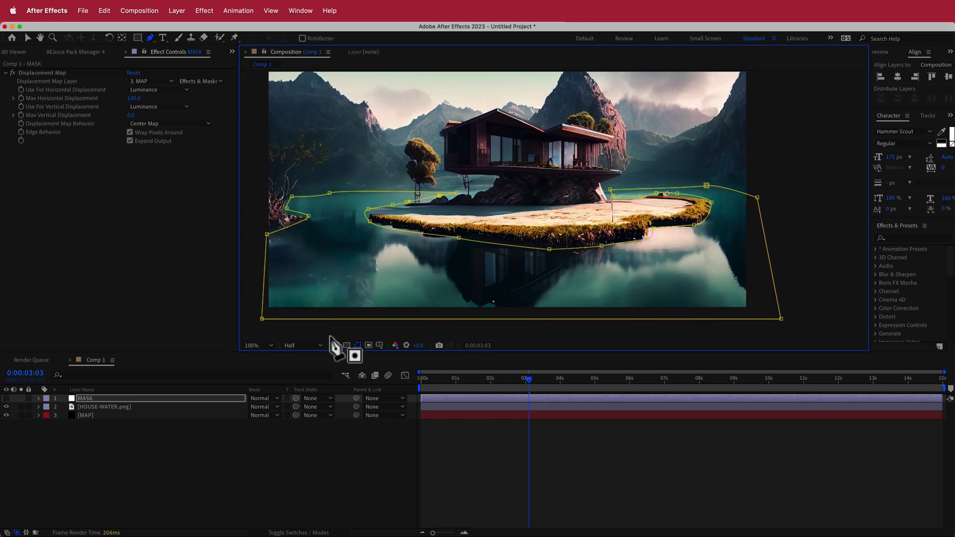
{"action": "left_click", "coordinate": [6, 399]}
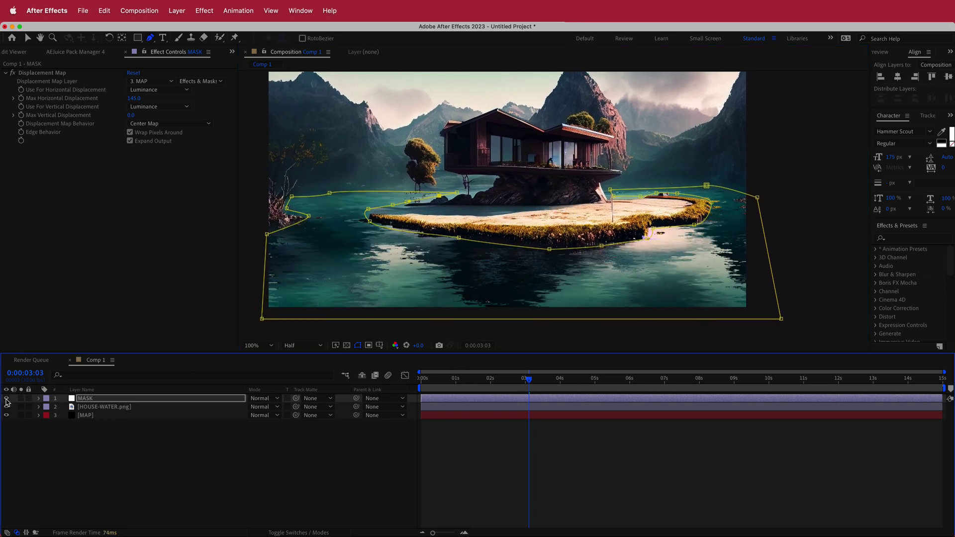
{"action": "left_click_drag", "start_coordinate": [527, 386], "coordinate": [751, 381]}
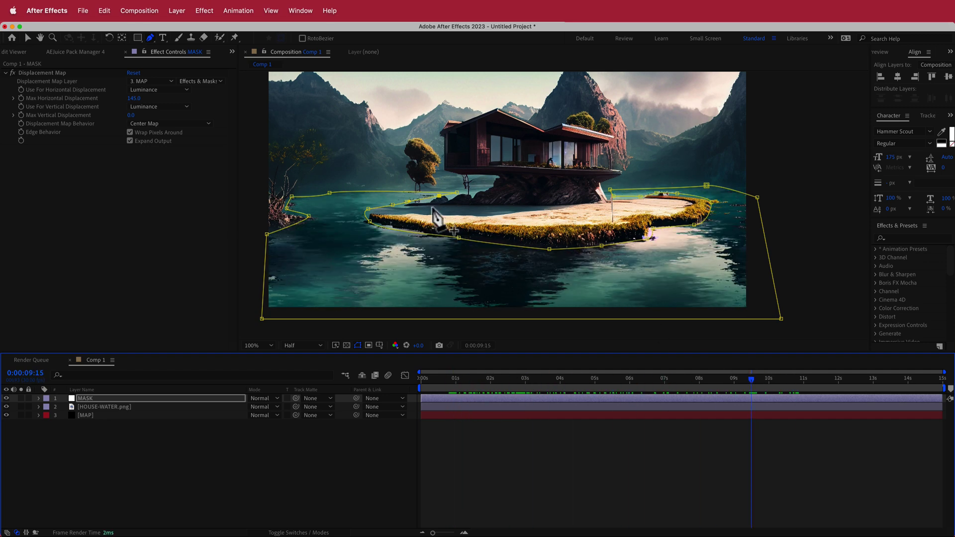
Step: Set the Mask Feather of the MASK layer's water mask to 60 pixels
{"action": "left_click", "coordinate": [120, 194]}
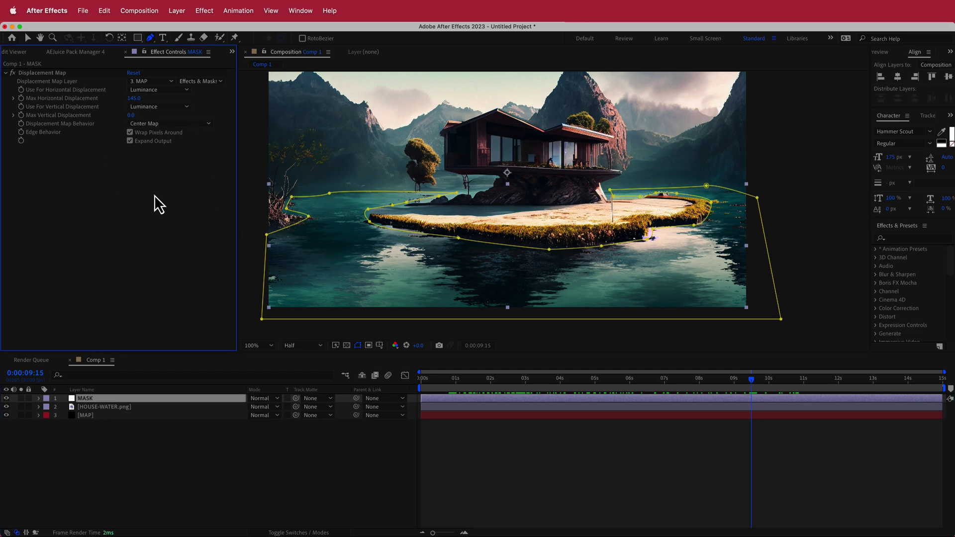
{"action": "key", "text": "f"}
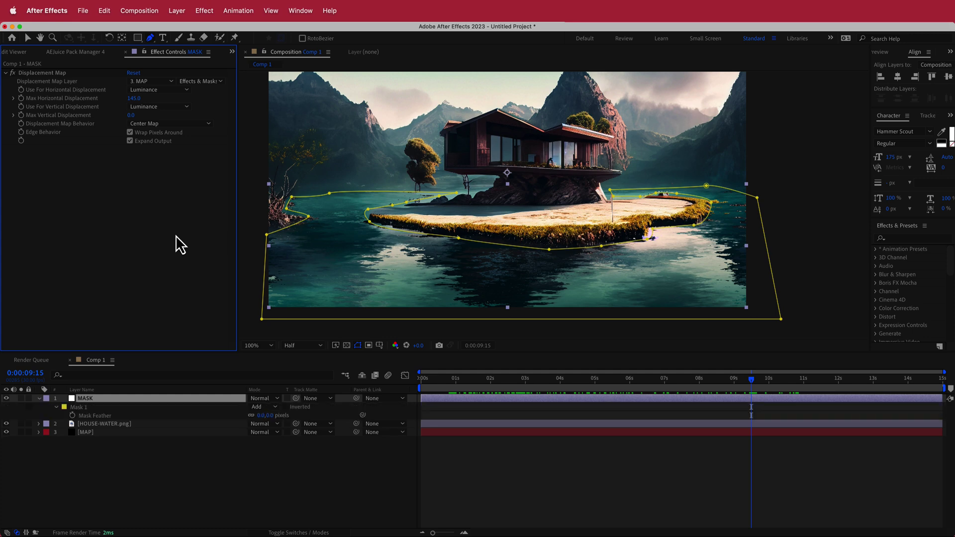
{"action": "left_click", "coordinate": [264, 417]}
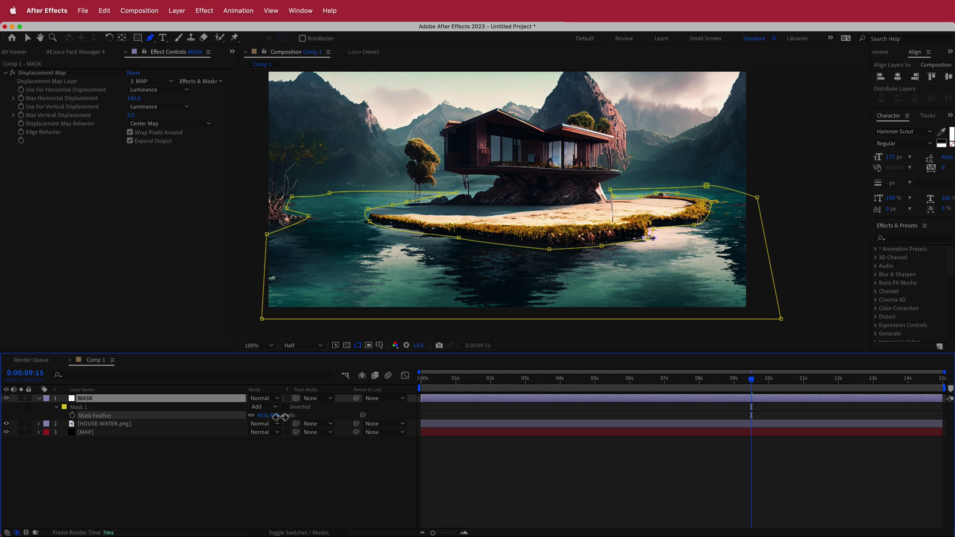
{"action": "left_click", "coordinate": [264, 415]}
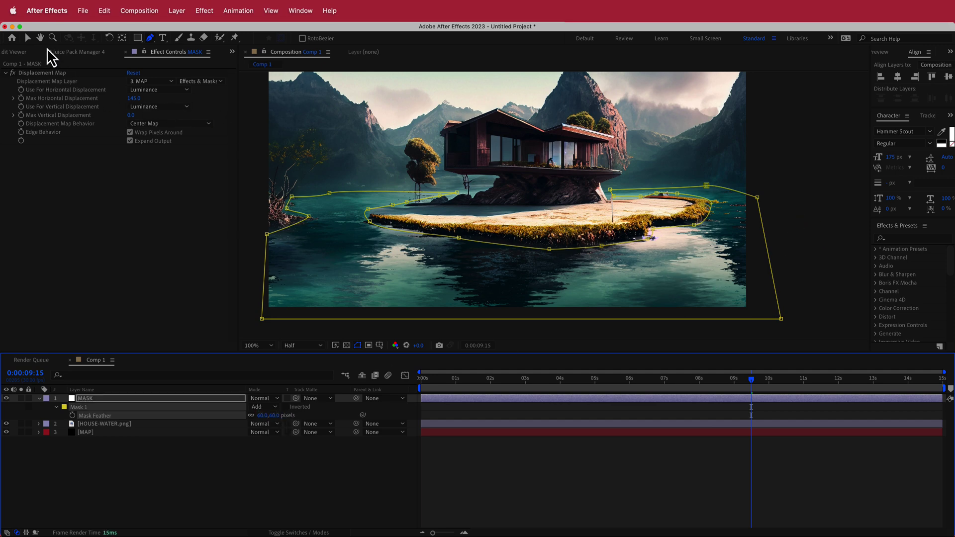
Step: Deselect the MASK layer to hide the mask outline and preview the feathered water animation along the timeline
{"action": "left_click", "coordinate": [28, 38]}
{"action": "left_click", "coordinate": [774, 163]}
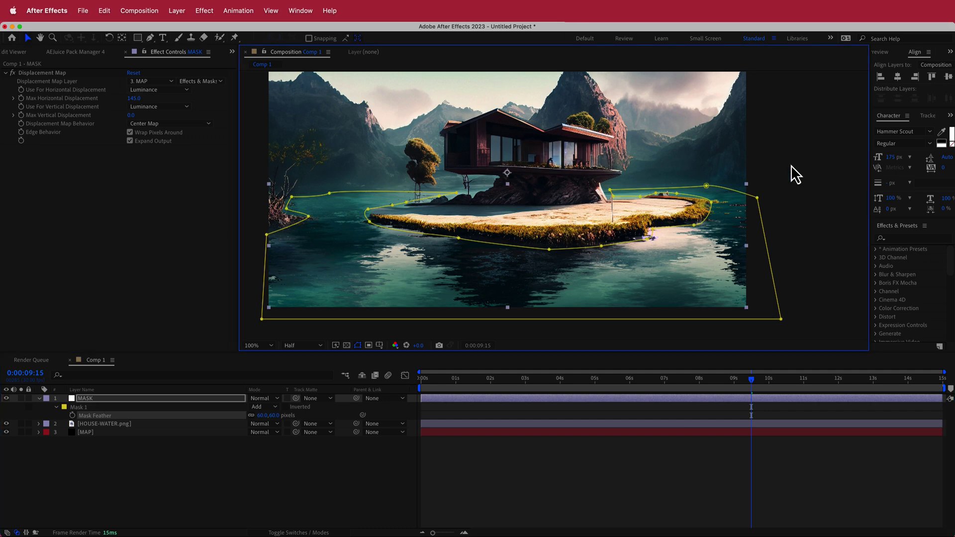
{"action": "left_click", "coordinate": [797, 165]}
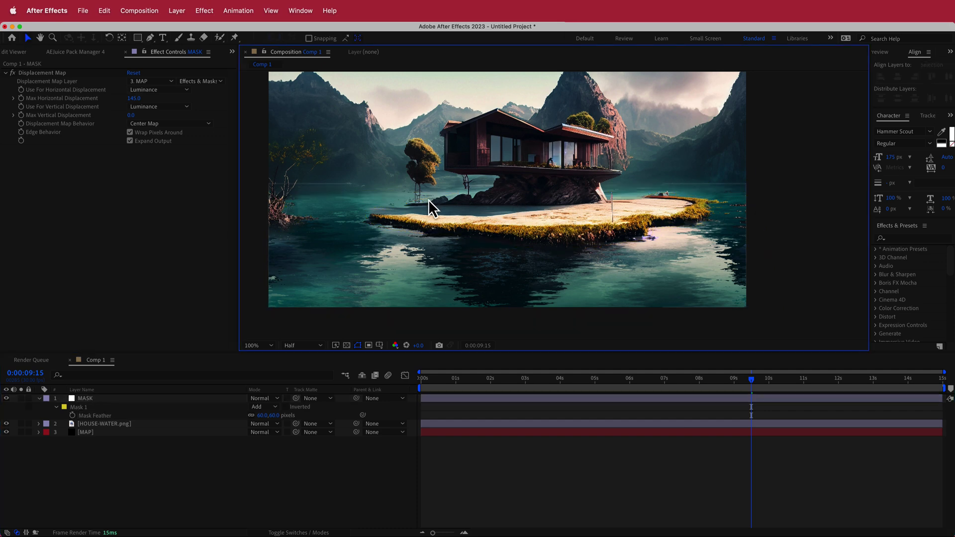
{"action": "left_click_drag", "start_coordinate": [748, 385], "coordinate": [516, 386]}
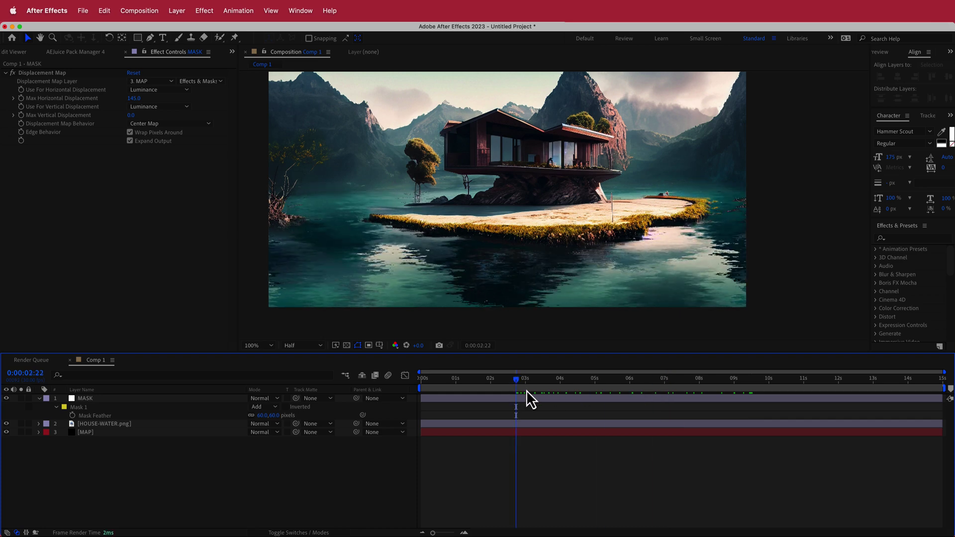
{"action": "left_click_drag", "start_coordinate": [526, 390], "coordinate": [753, 383]}
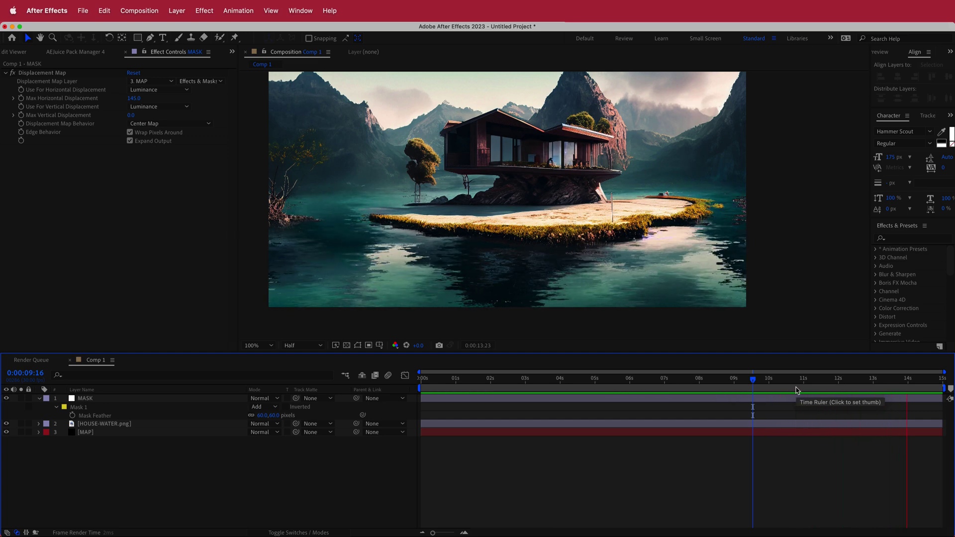
Step: Apply the Compound Blur effect to the MASK layer and place it above the Displacement Map in the effect order
{"action": "left_click", "coordinate": [100, 399]}
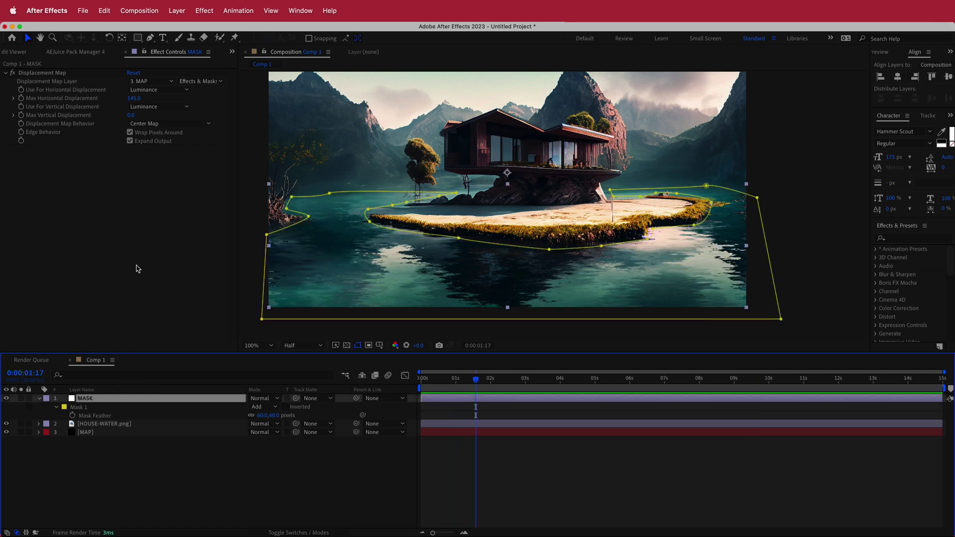
{"action": "key", "text": "ctrl+space"}
{"action": "type", "text": "com"}
{"action": "key", "text": "Down"}
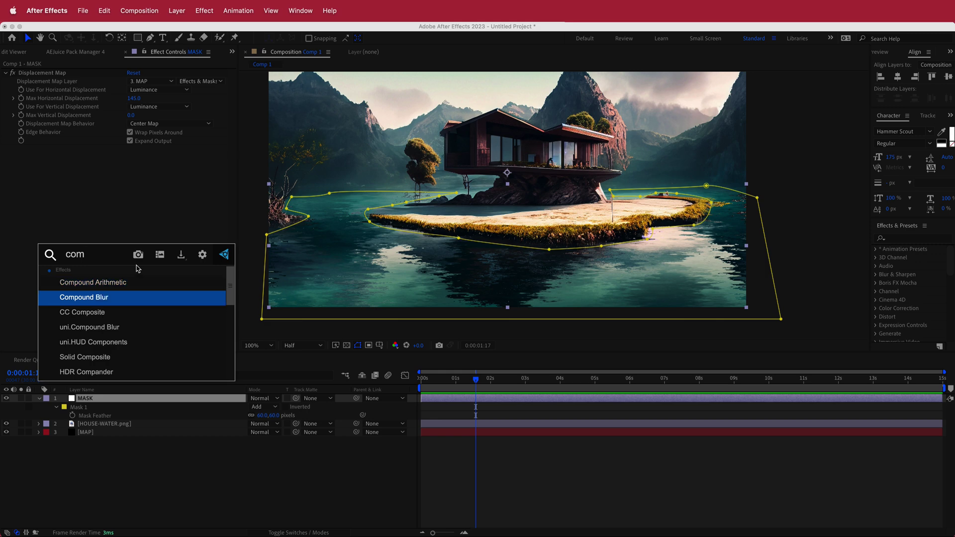
{"action": "key", "text": "Return"}
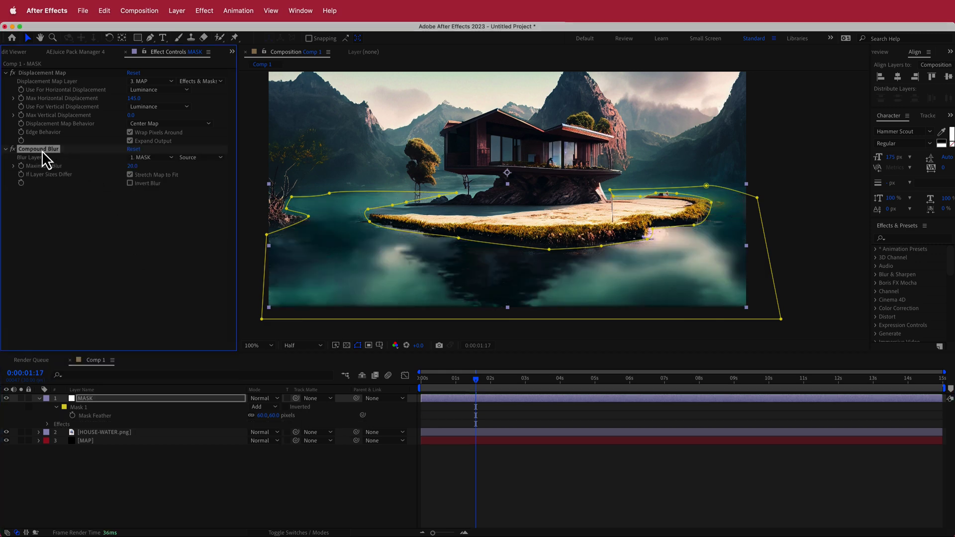
{"action": "left_click_drag", "start_coordinate": [42, 151], "coordinate": [43, 73]}
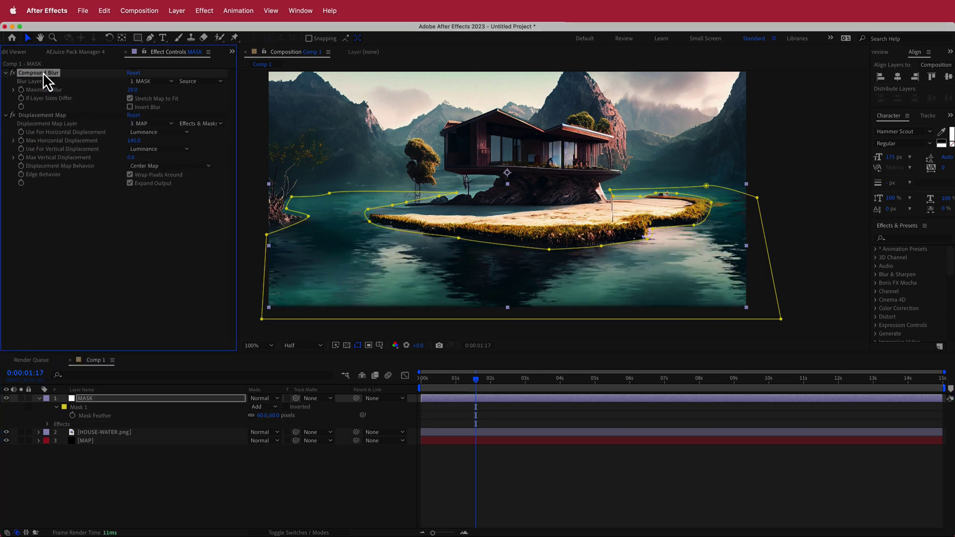
Step: Set the Compound Blur's blur layer to 3. MAP using Effects & Masks and preview the water along the timeline
{"action": "left_click", "coordinate": [139, 81]}
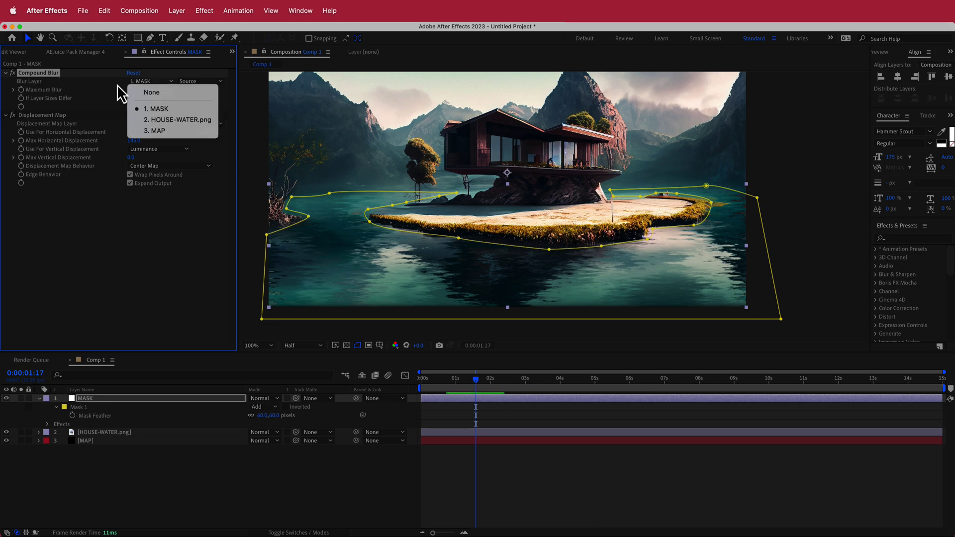
{"action": "left_click", "coordinate": [158, 130]}
{"action": "left_click", "coordinate": [201, 81]}
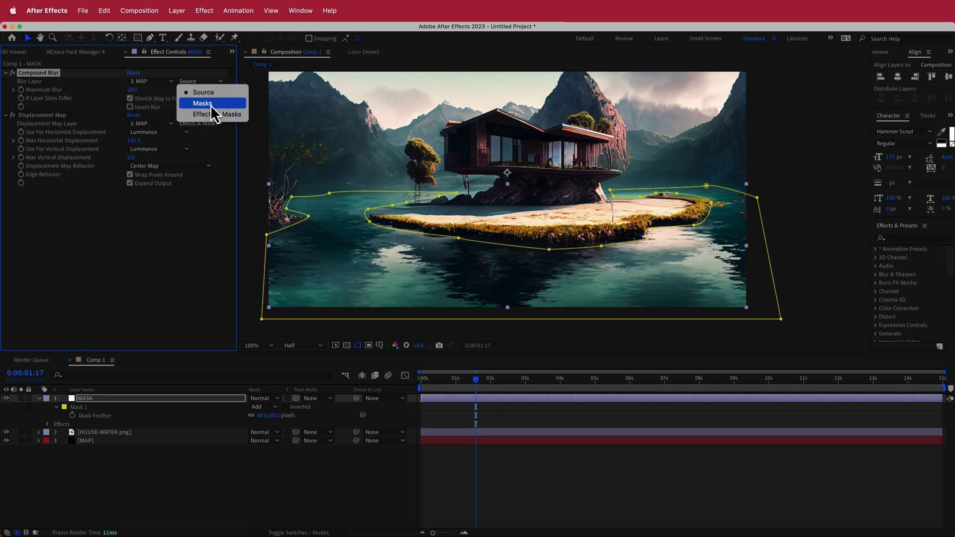
{"action": "left_click", "coordinate": [211, 114]}
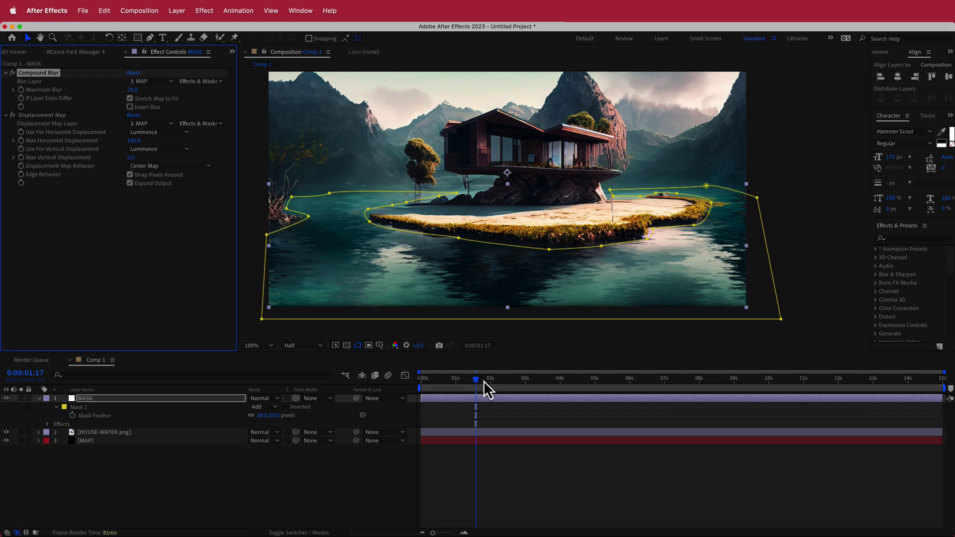
{"action": "left_click_drag", "start_coordinate": [476, 386], "coordinate": [720, 383]}
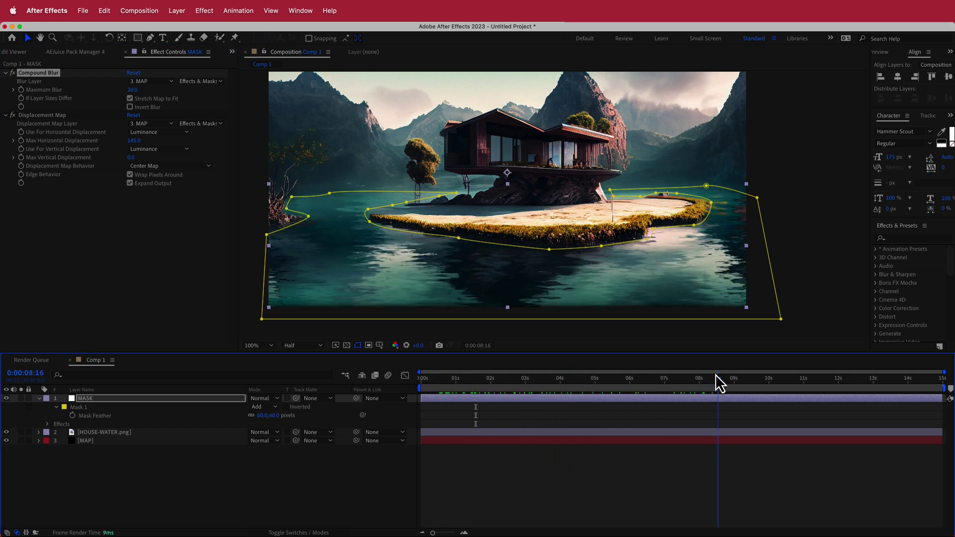
Step: Refine the MASK layer's mask points around the island and shore rocks, moving the outline slightly into the water, and preview it without the outline
{"action": "left_click", "coordinate": [713, 203]}
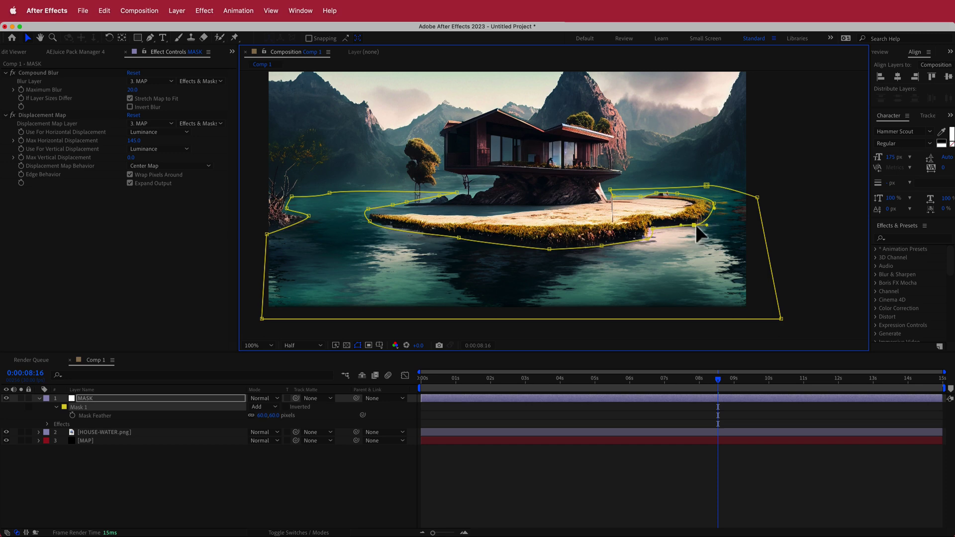
{"action": "left_click", "coordinate": [652, 227]}
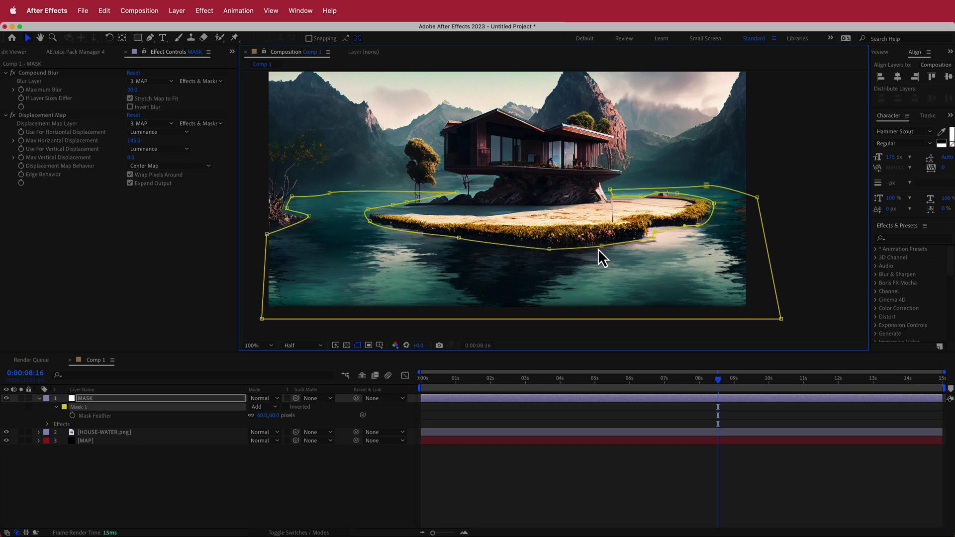
{"action": "left_click_drag", "start_coordinate": [548, 249], "coordinate": [547, 252]}
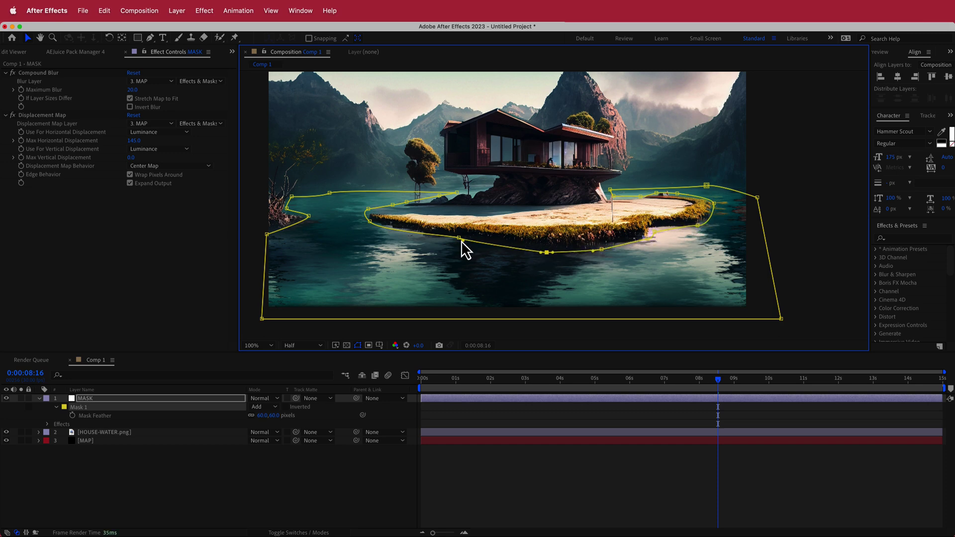
{"action": "left_click_drag", "start_coordinate": [458, 238], "coordinate": [449, 239]}
{"action": "left_click", "coordinate": [367, 210]}
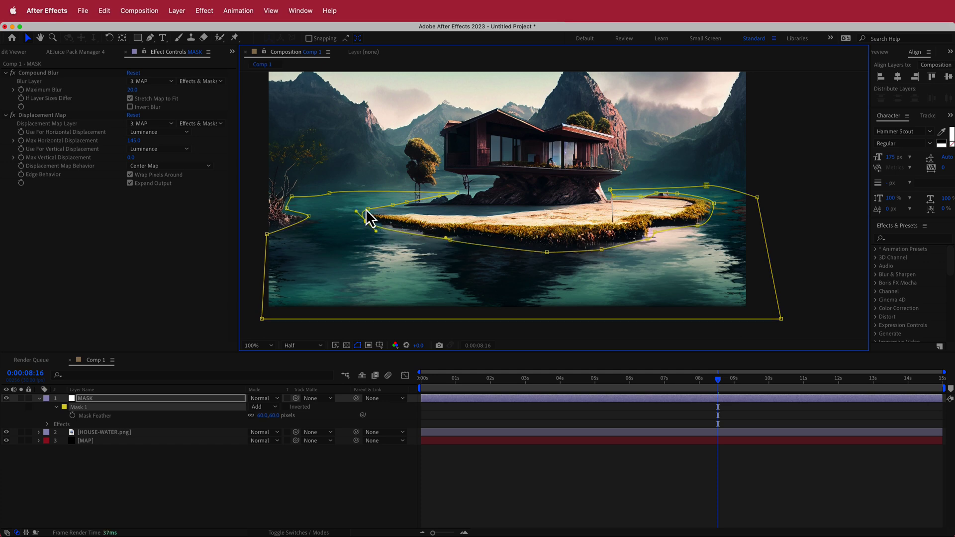
{"action": "left_click", "coordinate": [407, 202]}
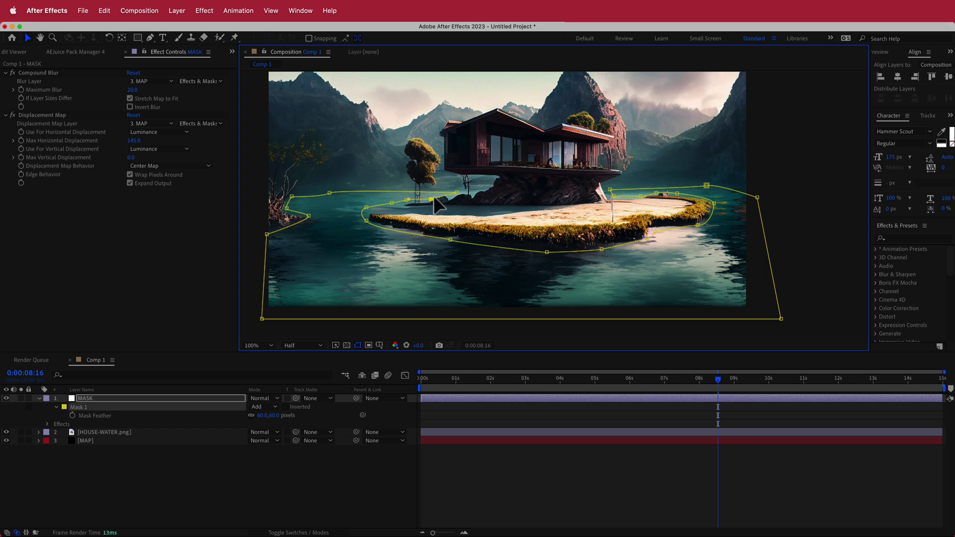
{"action": "left_click", "coordinate": [456, 192]}
{"action": "left_click", "coordinate": [608, 191]}
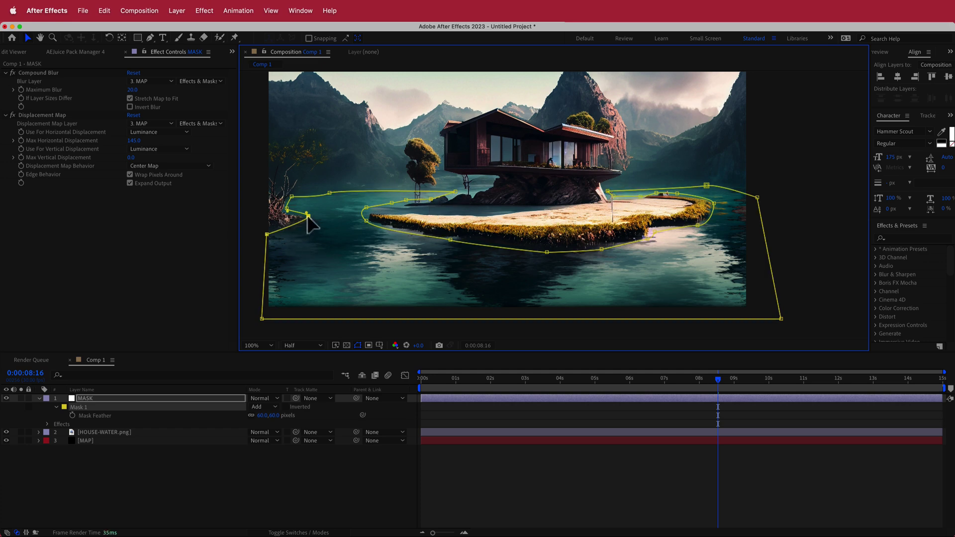
{"action": "left_click_drag", "start_coordinate": [308, 216], "coordinate": [319, 221]}
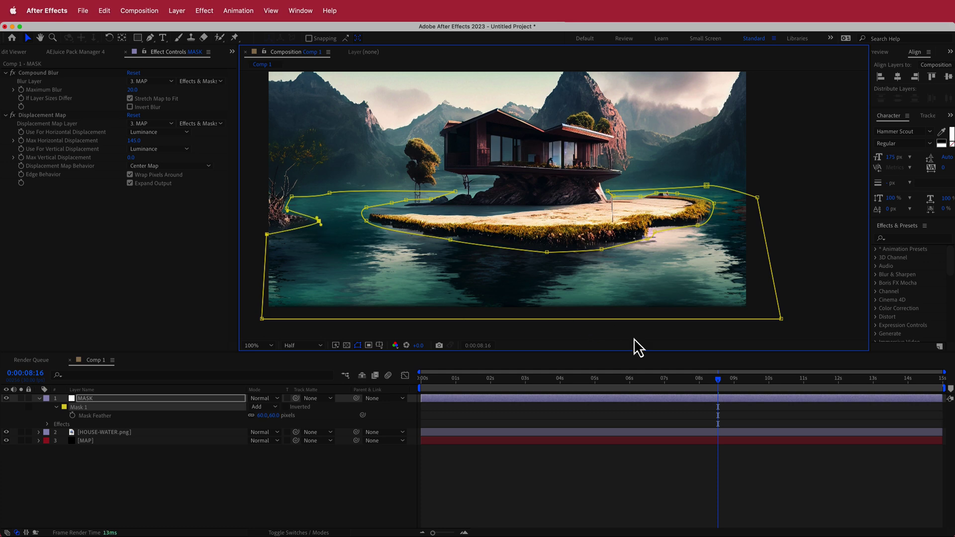
{"action": "mouse_move", "coordinate": [709, 388]}
{"action": "left_mouse_down"}
{"action": "mouse_move", "coordinate": [625, 379]}
{"action": "mouse_move", "coordinate": [465, 386]}
{"action": "mouse_move", "coordinate": [702, 386]}
{"action": "left_mouse_up"}
{"action": "left_click", "coordinate": [755, 294]}
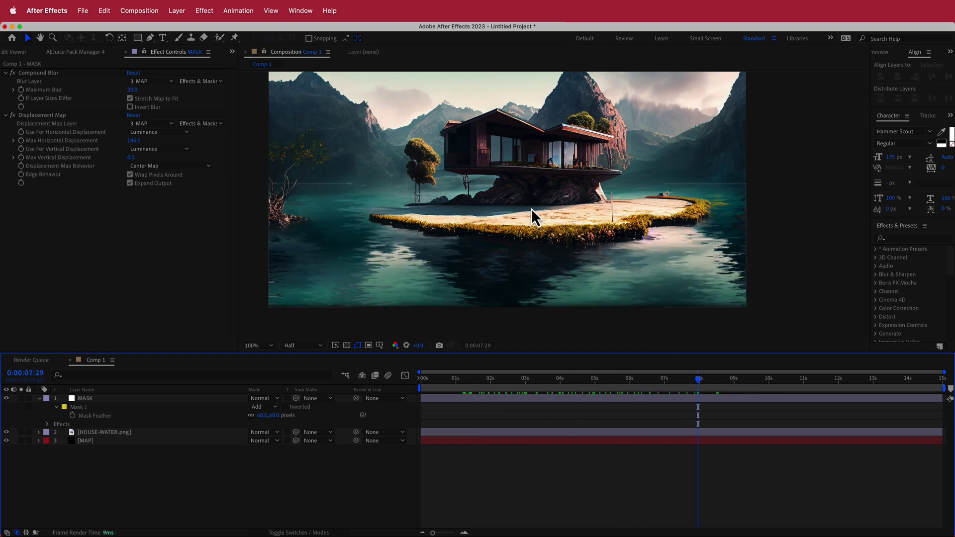
Step: Set the Compound Blur's Maximum Blur to 18 and preview the water at other times
{"action": "left_click", "coordinate": [135, 93]}
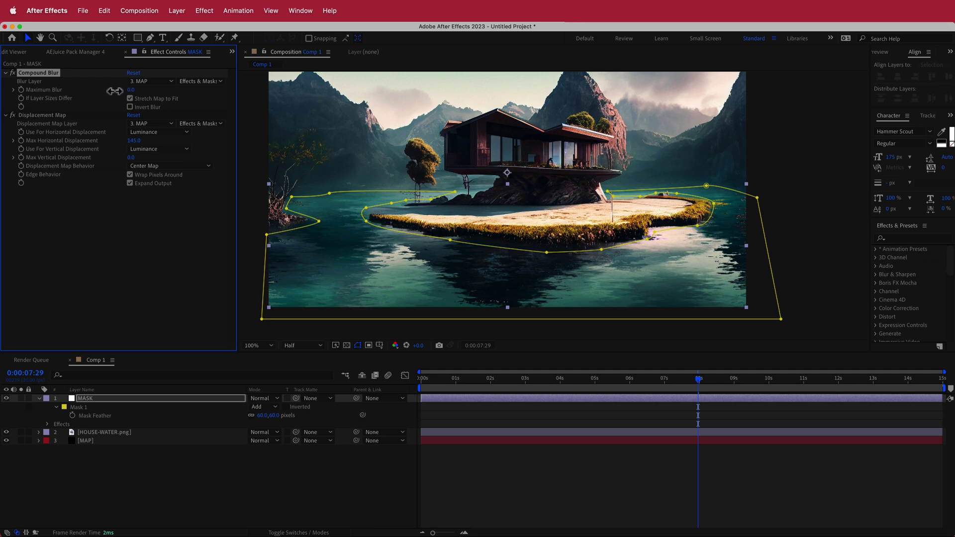
{"action": "left_click_drag", "start_coordinate": [140, 90], "coordinate": [169, 90]}
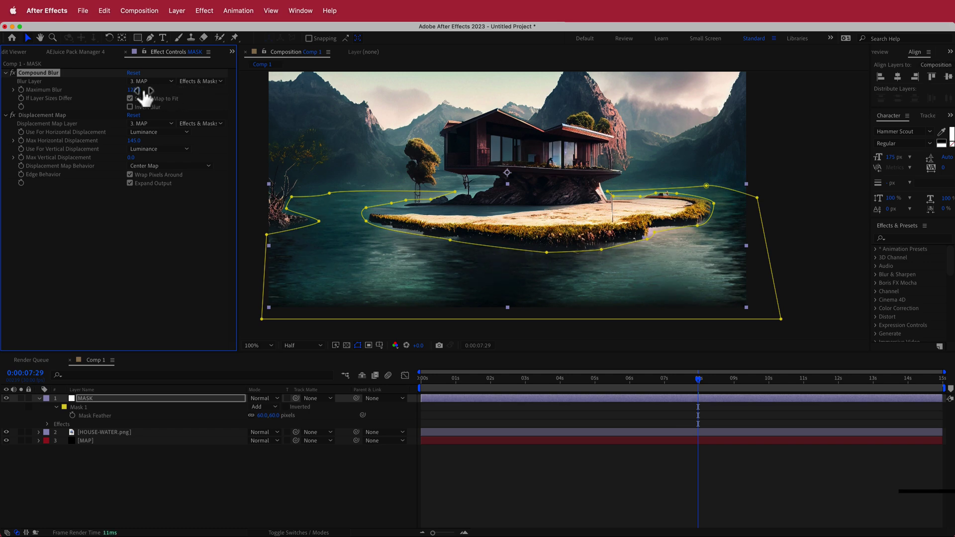
{"action": "left_click", "coordinate": [135, 91]}
{"action": "type", "text": "18"}
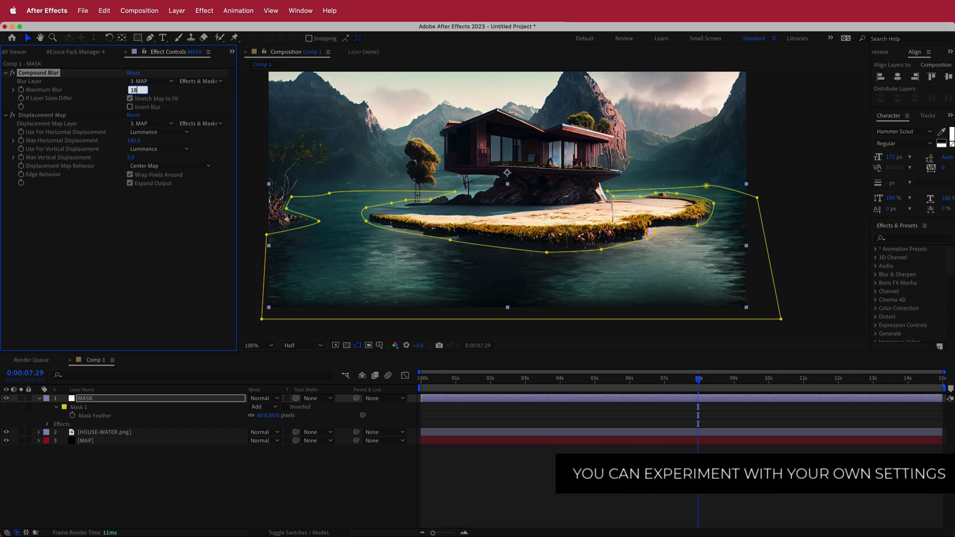
{"action": "key", "text": "Return"}
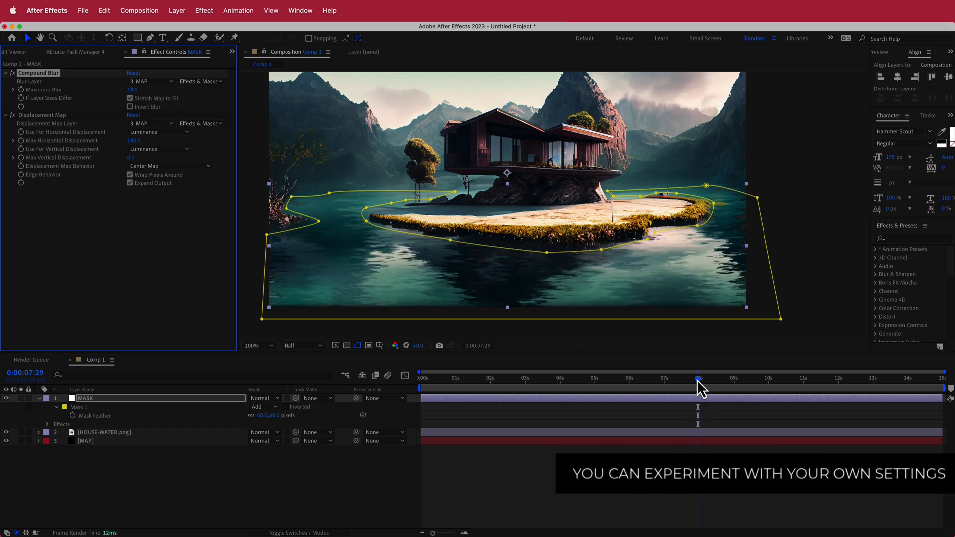
{"action": "left_click_drag", "start_coordinate": [698, 381], "coordinate": [579, 388]}
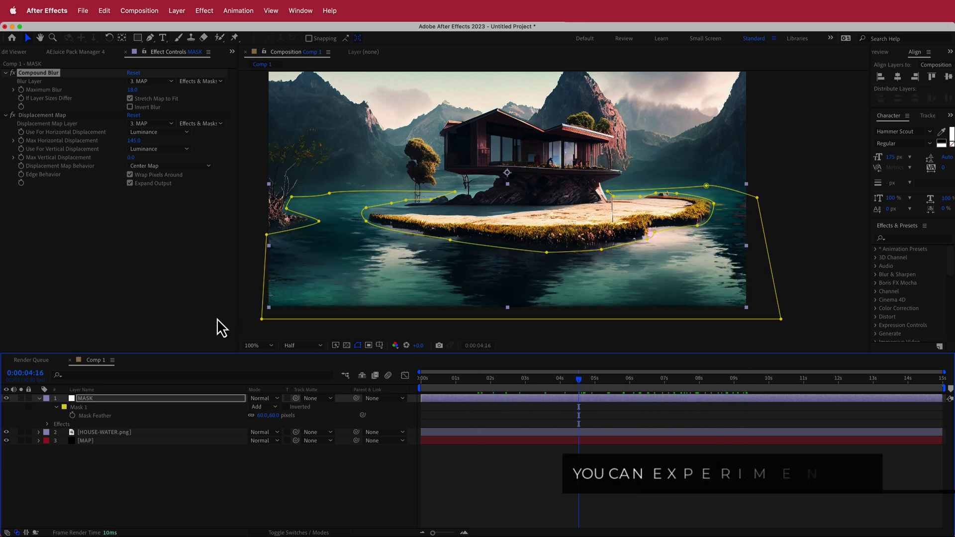
Step: Apply Curves to the MASK layer above Compound Blur, shape a contrast-boosting S-curve in the RGB channel, and preview the water
{"action": "key", "text": "ctrl+space"}
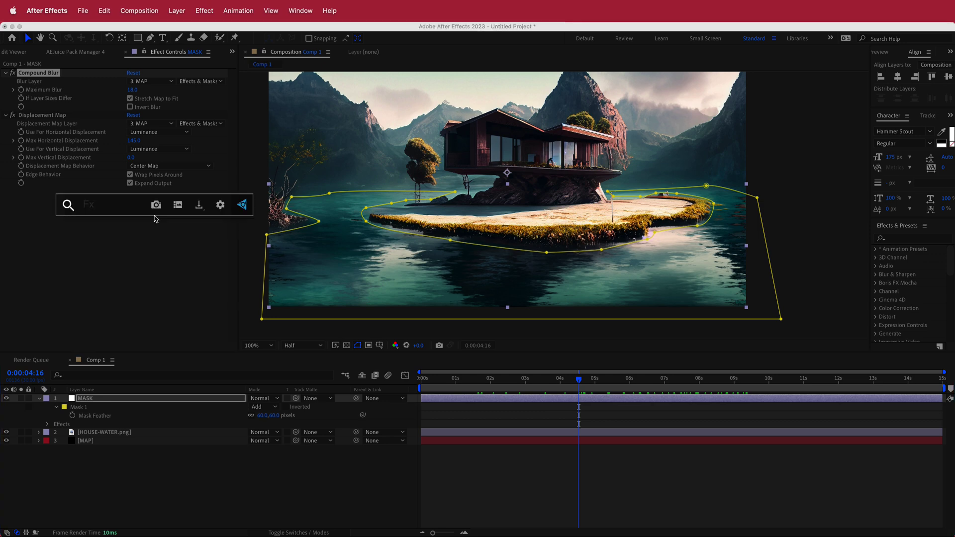
{"action": "type", "text": "curves"}
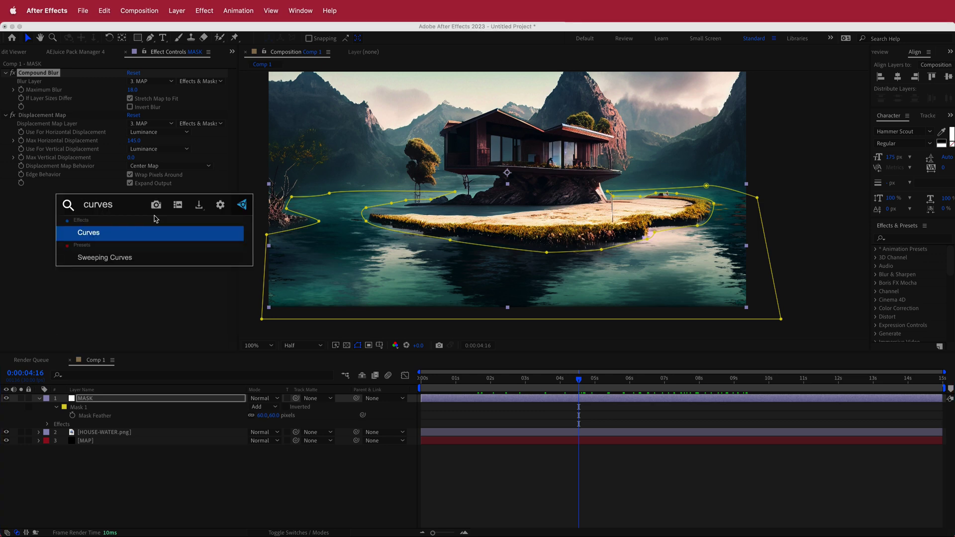
{"action": "key", "text": "Return"}
{"action": "left_click_drag", "start_coordinate": [40, 152], "coordinate": [58, 73]}
{"action": "left_click_drag", "start_coordinate": [56, 200], "coordinate": [72, 206]}
{"action": "left_click_drag", "start_coordinate": [117, 156], "coordinate": [107, 144]}
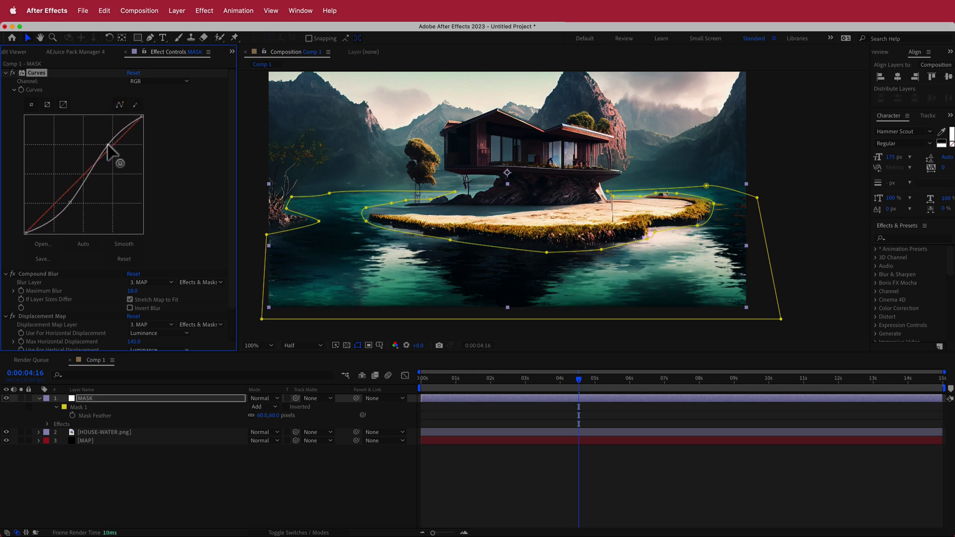
{"action": "left_click_drag", "start_coordinate": [579, 379], "coordinate": [431, 379]}
{"action": "left_click", "coordinate": [815, 186]}
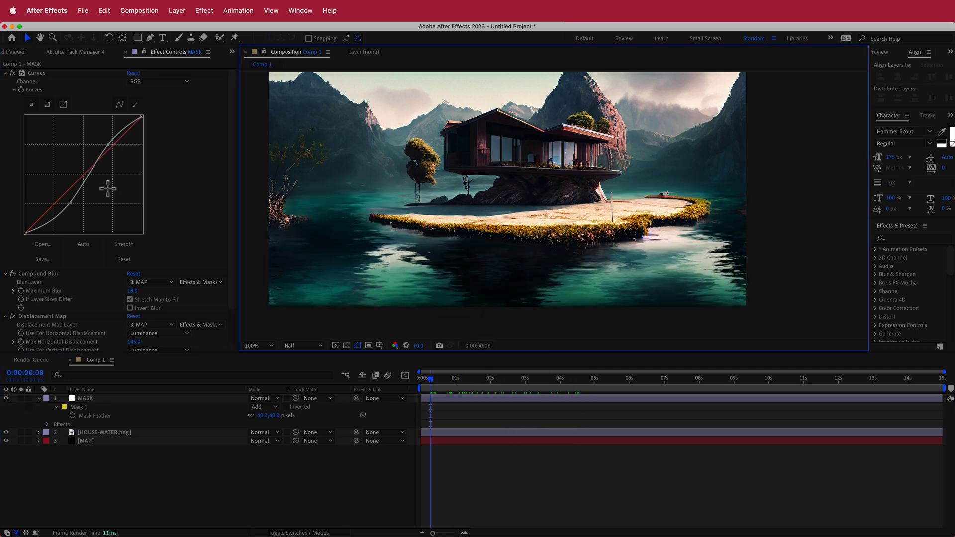
Step: Soften the darkening at the shadow point of the MASK layer's curve and preview the water without the mask outline
{"action": "left_click", "coordinate": [72, 204]}
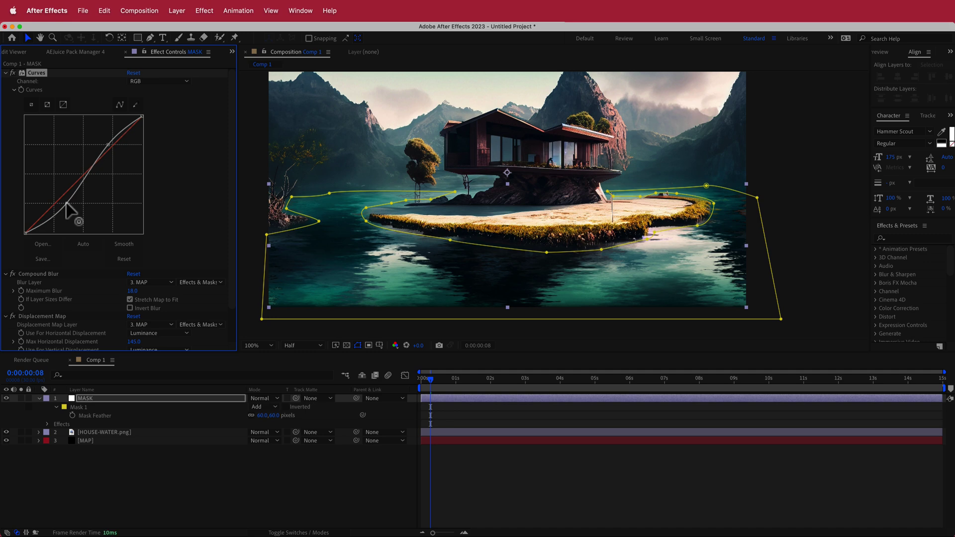
{"action": "left_click", "coordinate": [815, 211]}
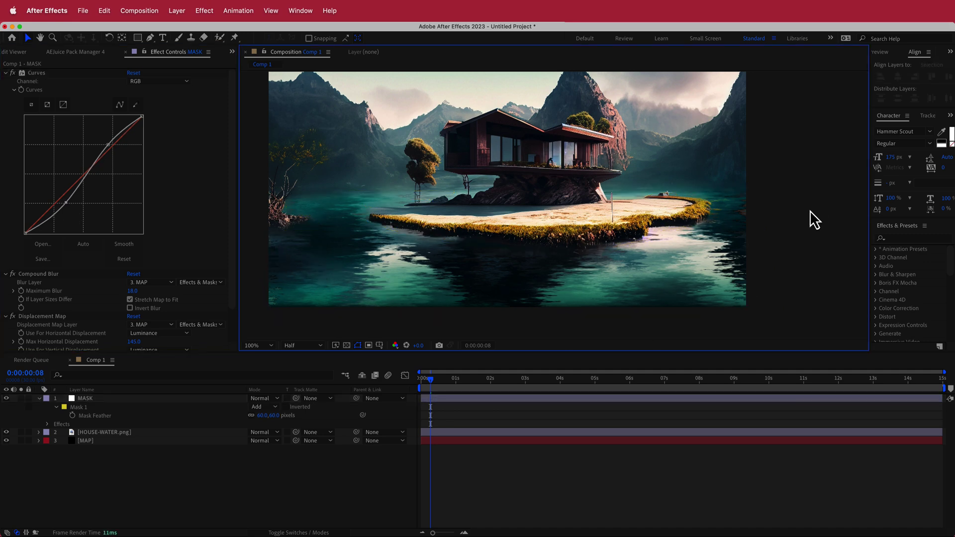
{"action": "left_click_drag", "start_coordinate": [432, 381], "coordinate": [583, 379]}
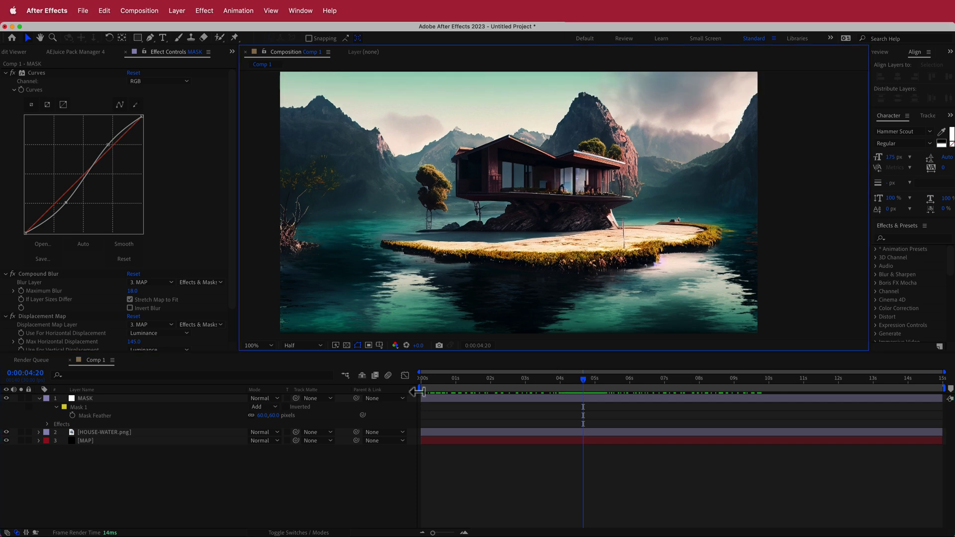
Step: Add a new adjustment layer above all layers, apply CC Snowfall to it, and return to the start of the composition
{"action": "right_click", "coordinate": [342, 399]}
{"action": "mouse_move", "coordinate": [370, 413]}
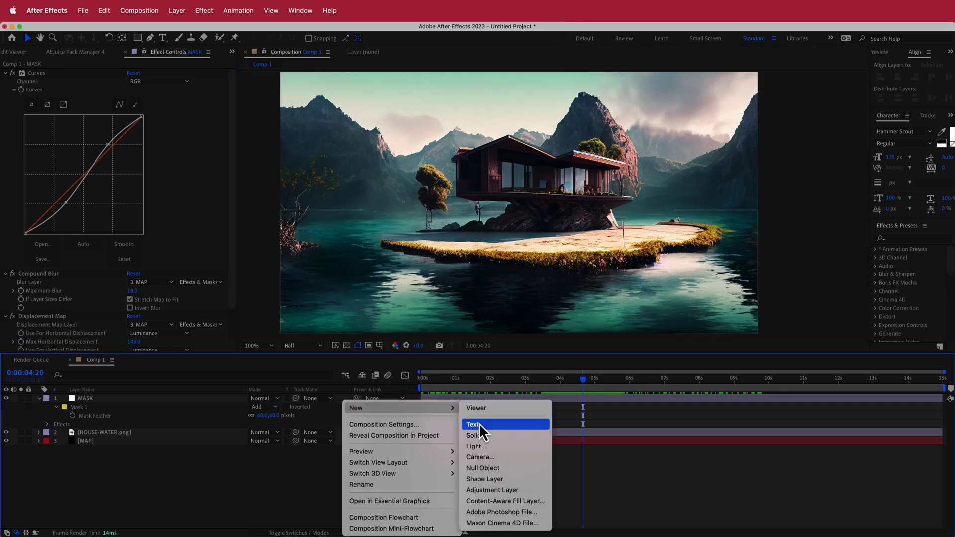
{"action": "left_click", "coordinate": [511, 490]}
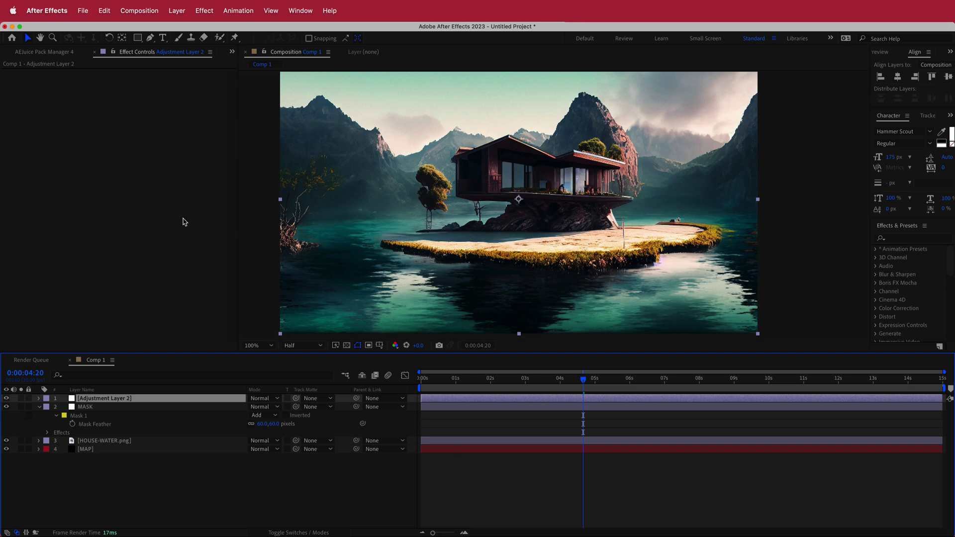
{"action": "key", "text": "ctrl+space"}
{"action": "type", "text": "ccsn"}
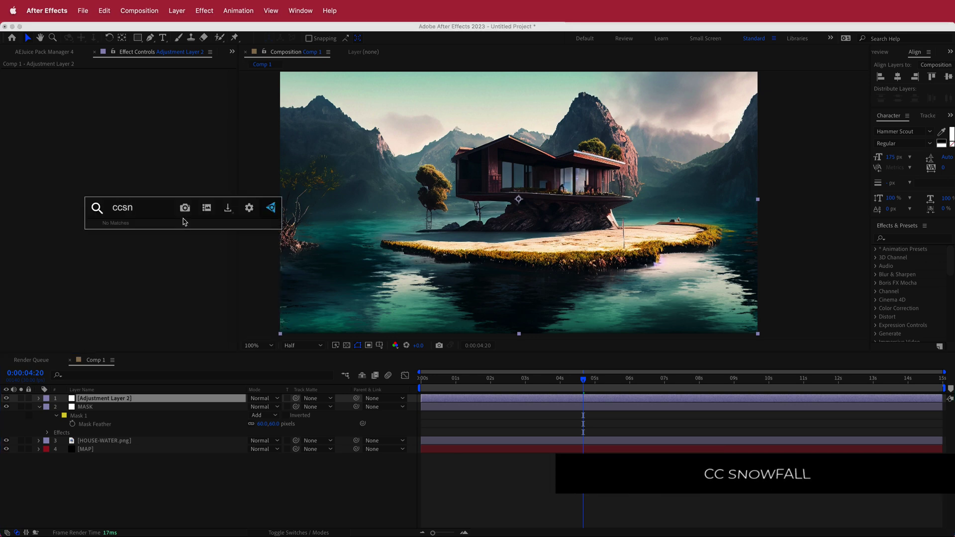
{"action": "key", "text": "BackSpace"}
{"action": "key", "text": "BackSpace"}
{"action": "type", "text": "sn"}
{"action": "left_click", "coordinate": [144, 238]}
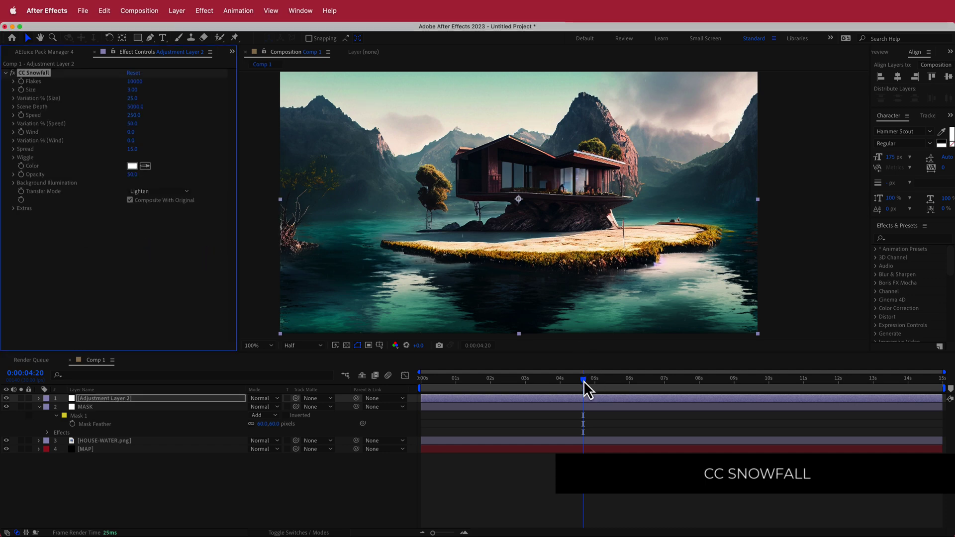
{"action": "left_click_drag", "start_coordinate": [584, 380], "coordinate": [422, 381]}
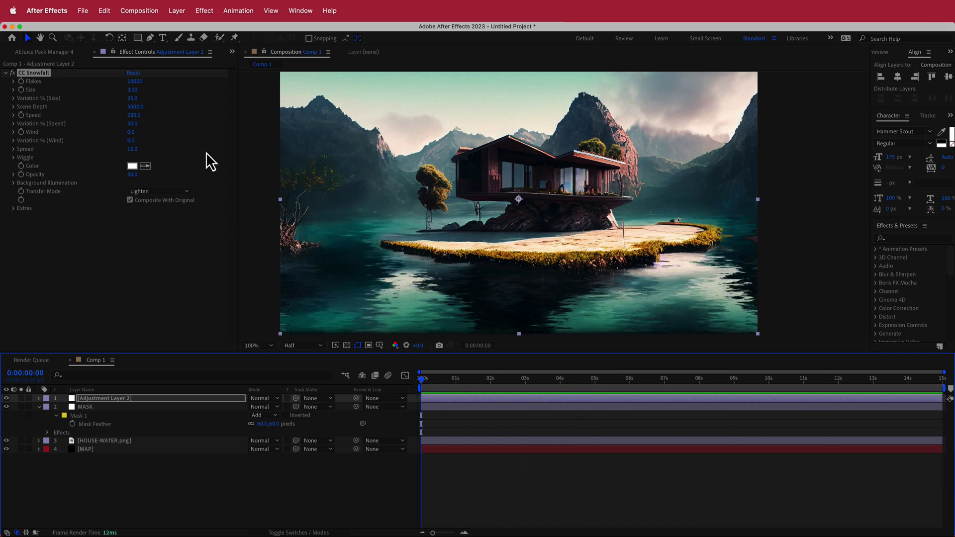
Step: Set the CC Snowfall Flakes to 57700 and preview the snow along the timeline
{"action": "left_click", "coordinate": [136, 82]}
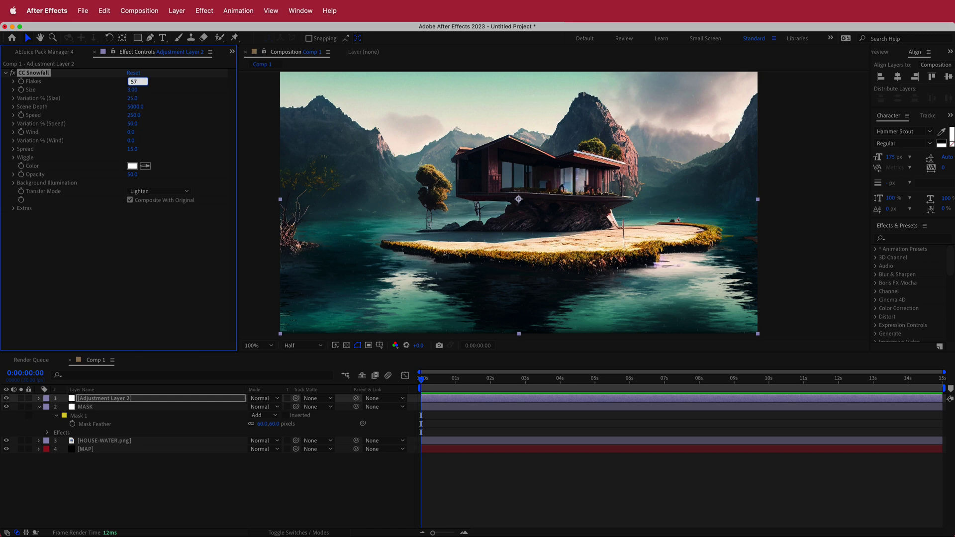
{"action": "type", "text": "57700"}
{"action": "key", "text": "Return"}
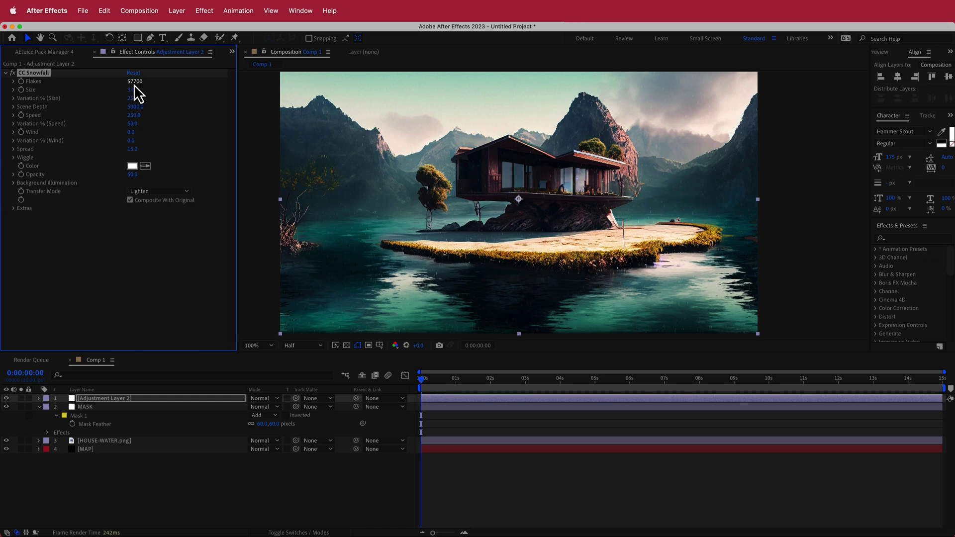
{"action": "left_click_drag", "start_coordinate": [424, 390], "coordinate": [647, 404]}
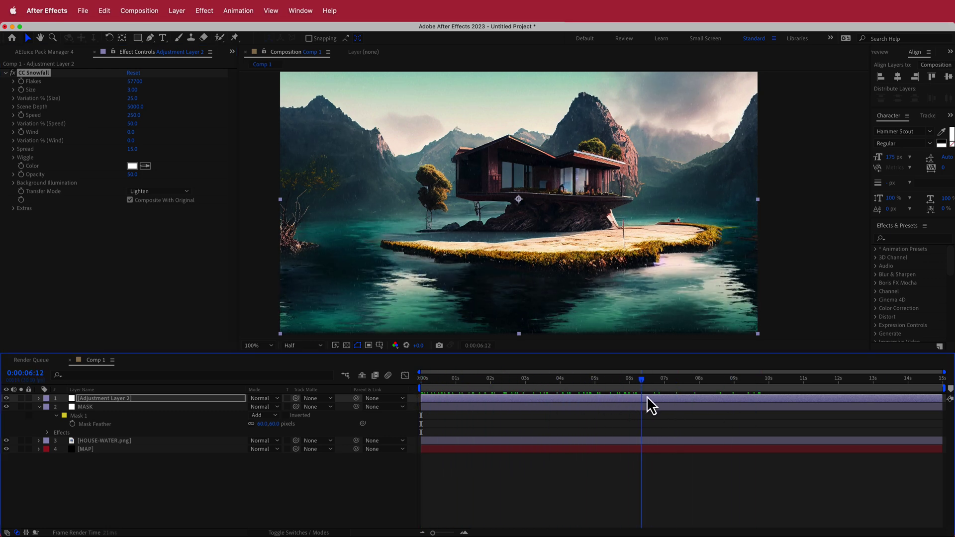
Step: Set the CC Snowfall Size to 3.60, preview the flakes, and set Wind to 130
{"action": "left_click", "coordinate": [133, 90]}
{"action": "type", "text": "."}
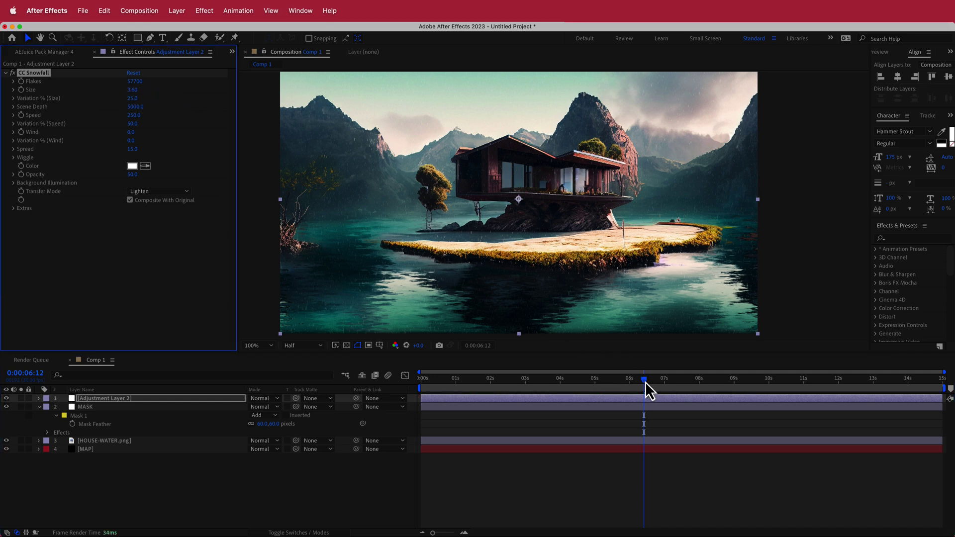
{"action": "left_click_drag", "start_coordinate": [649, 390], "coordinate": [507, 391]}
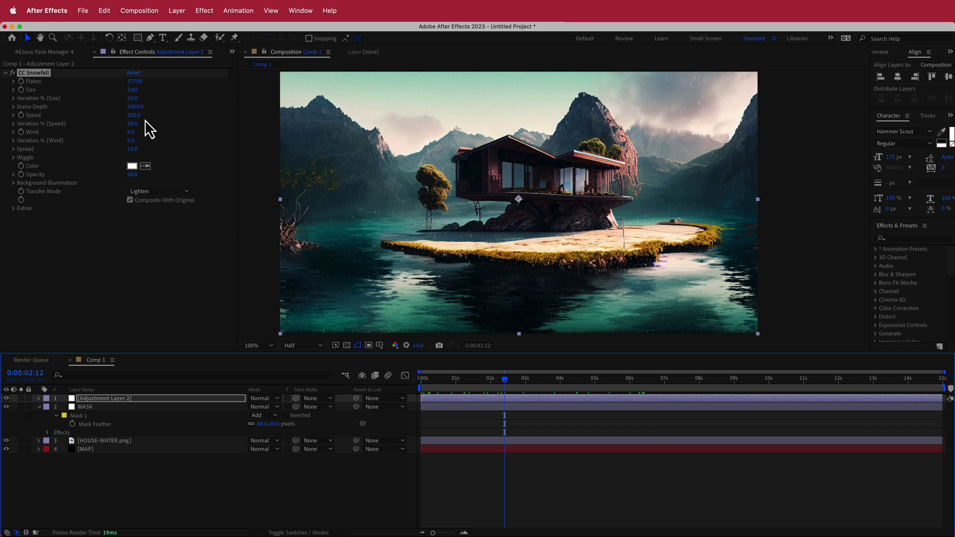
{"action": "left_click", "coordinate": [131, 132]}
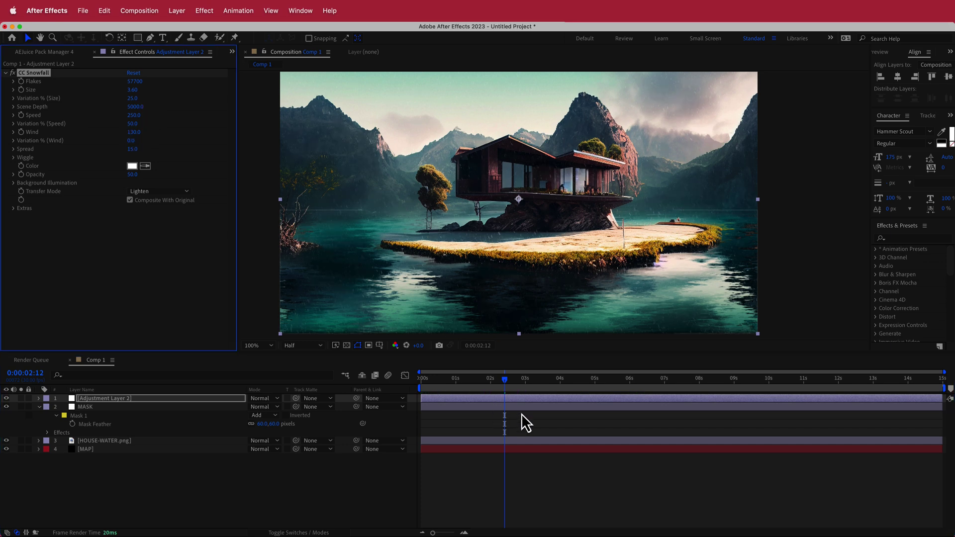
Step: Set the CC Snowfall Spread to 12 and preview the snow from the start of the composition
{"action": "left_click_drag", "start_coordinate": [512, 381], "coordinate": [432, 387]}
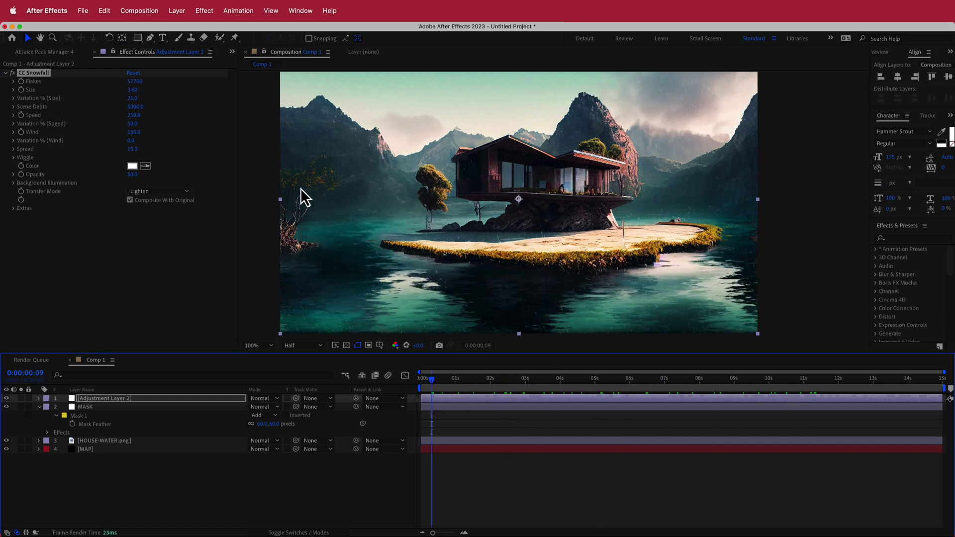
{"action": "left_click", "coordinate": [132, 149]}
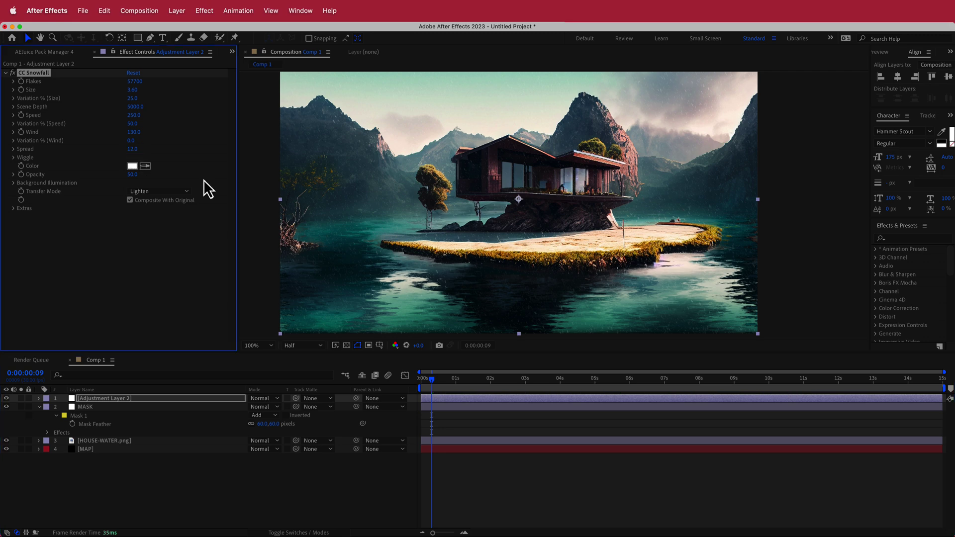
{"action": "left_click_drag", "start_coordinate": [467, 387], "coordinate": [421, 386]}
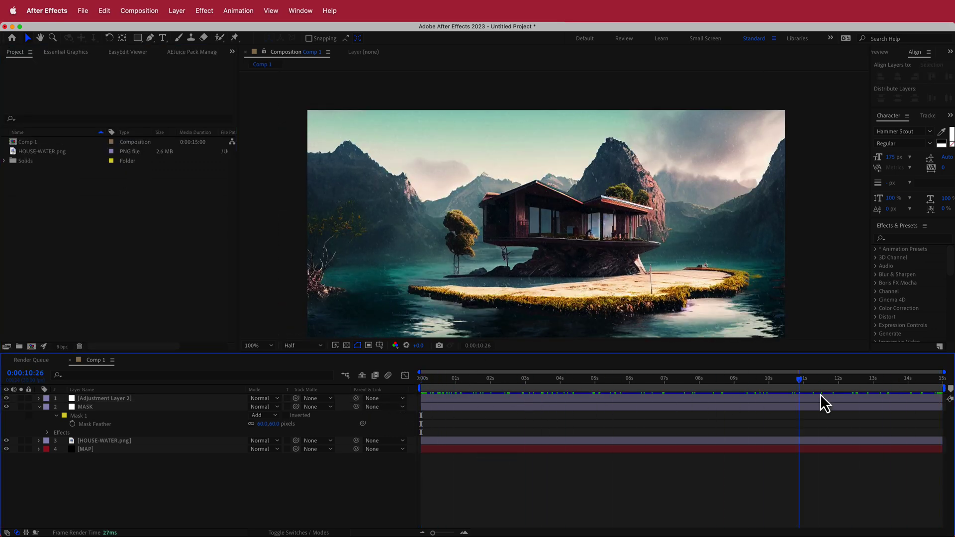
Step: Add a new adjustment layer above all layers, apply CC Rainfall to it, and return to the start of the composition
{"action": "right_click", "coordinate": [344, 398]}
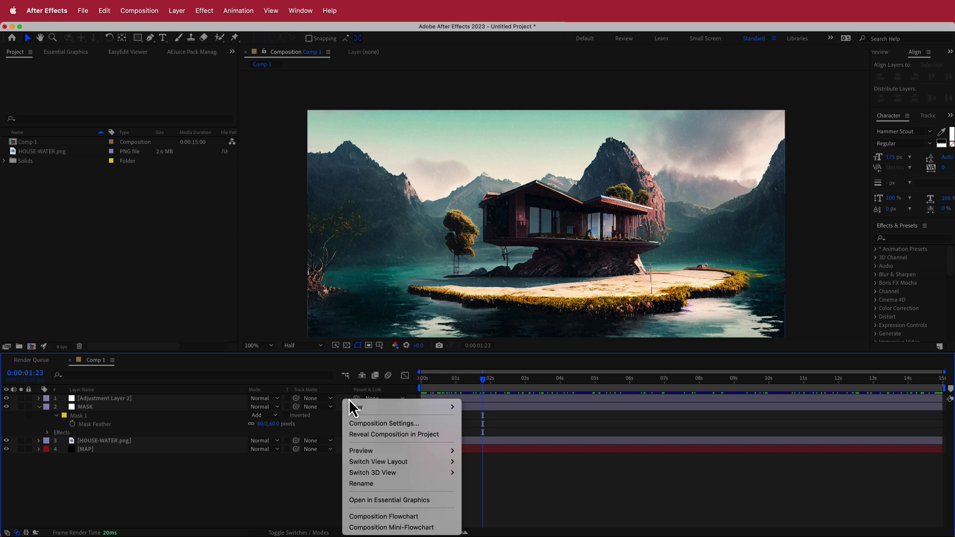
{"action": "mouse_move", "coordinate": [427, 411]}
{"action": "left_click", "coordinate": [519, 487]}
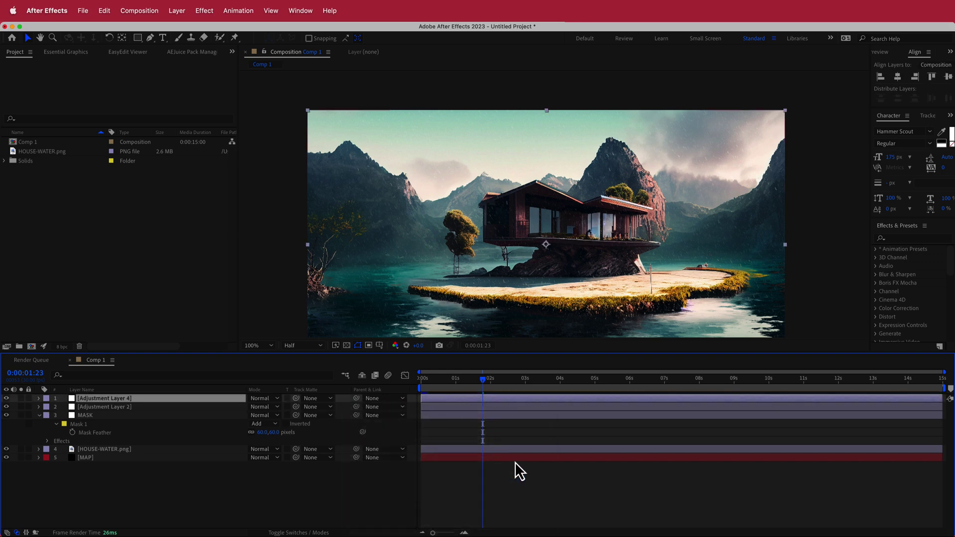
{"action": "key", "text": "ctrl+space"}
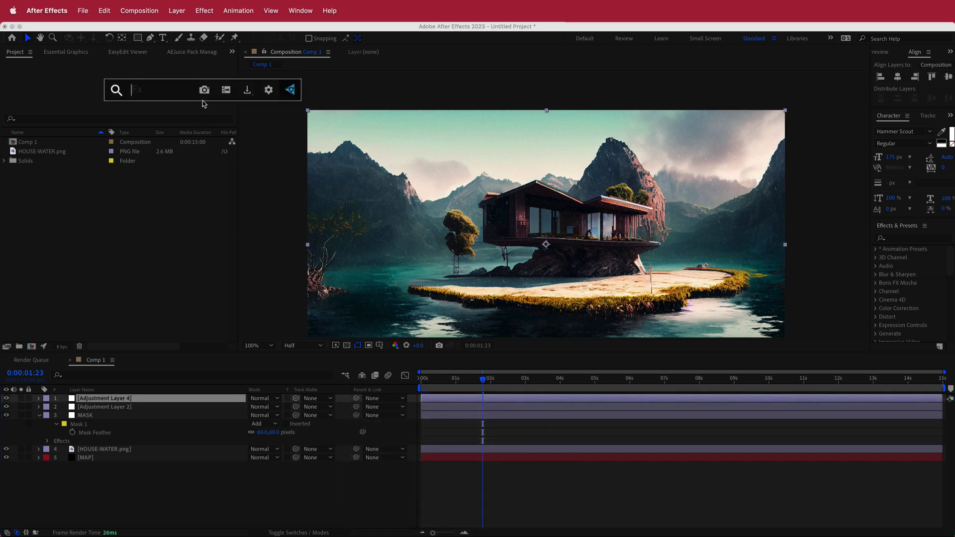
{"action": "type", "text": "cc rain"}
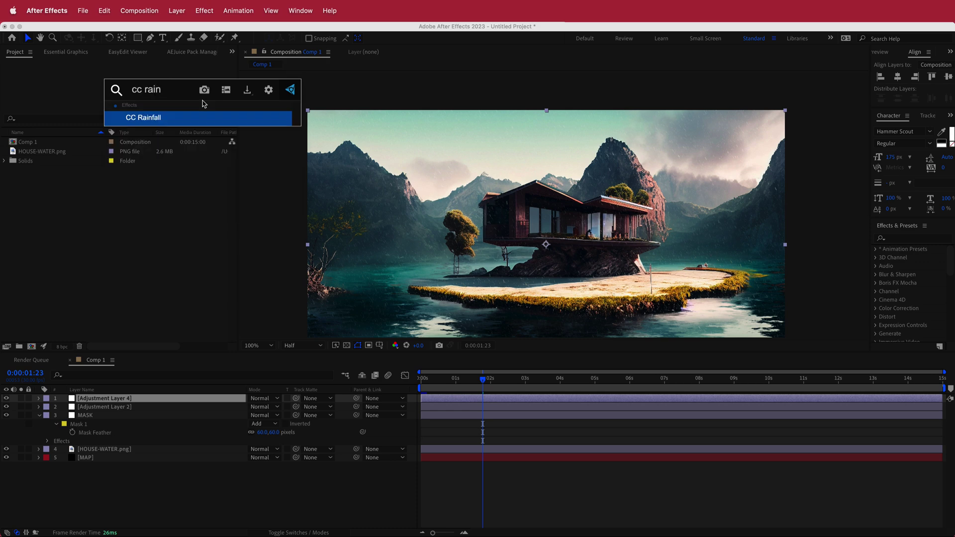
{"action": "key", "text": "Return"}
{"action": "left_click_drag", "start_coordinate": [485, 382], "coordinate": [411, 388]}
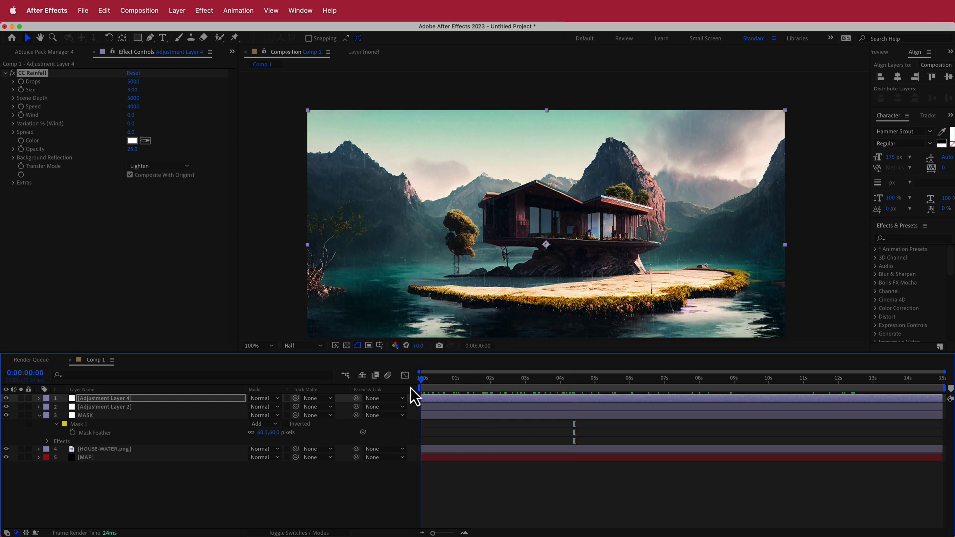
Step: Set the CC Rainfall Drops to 4000, Size to 4.00, Speed to 1500 and Wind to 470, and preview the rain
{"action": "left_click_drag", "start_coordinate": [134, 84], "coordinate": [125, 87]}
{"action": "left_click", "coordinate": [131, 83]}
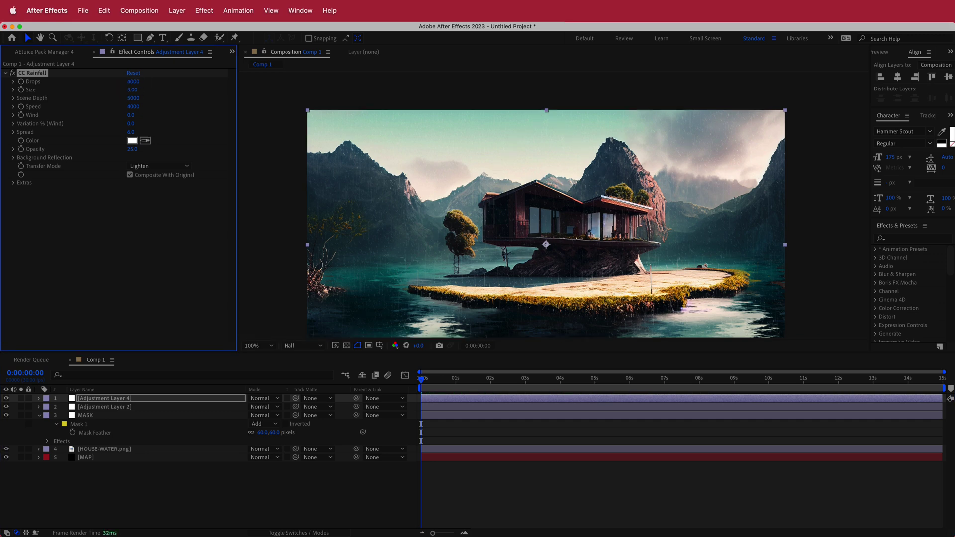
{"action": "left_click", "coordinate": [134, 91]}
{"action": "left_click", "coordinate": [134, 107]}
{"action": "left_click_drag", "start_coordinate": [422, 380], "coordinate": [398, 402]}
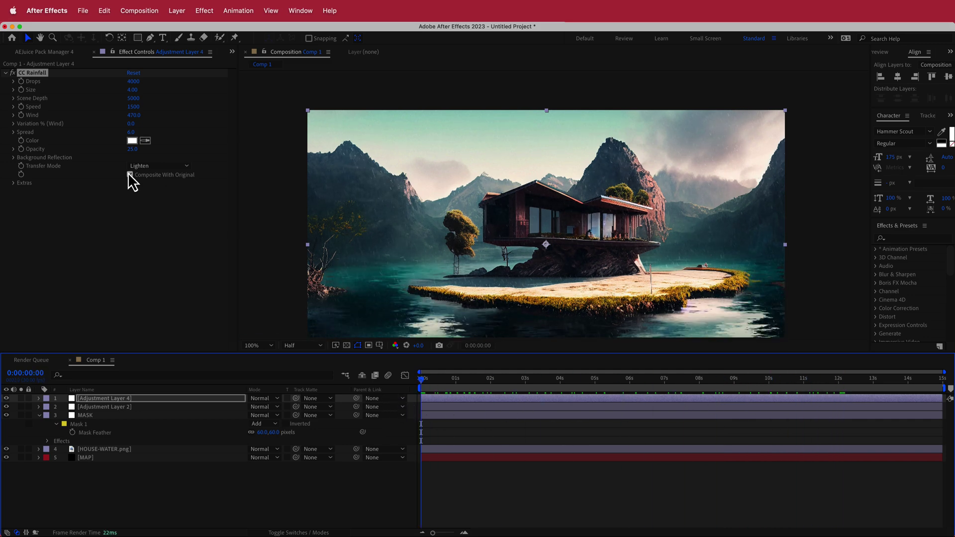
Step: Set the CC Rainfall Background Reflection Influence to 78% and preview the rain along the timeline
{"action": "left_click", "coordinate": [15, 166]}
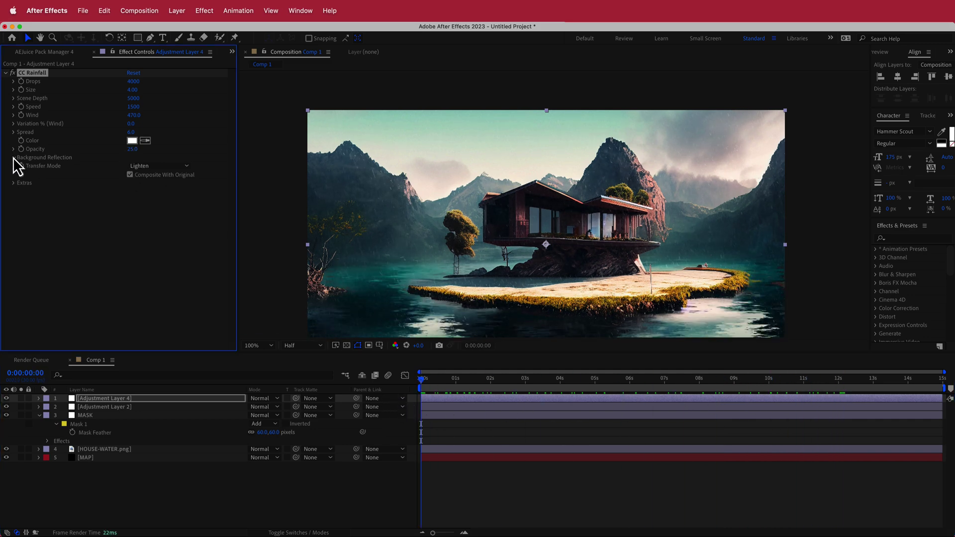
{"action": "left_click", "coordinate": [14, 157]}
{"action": "left_click_drag", "start_coordinate": [132, 166], "coordinate": [184, 166]}
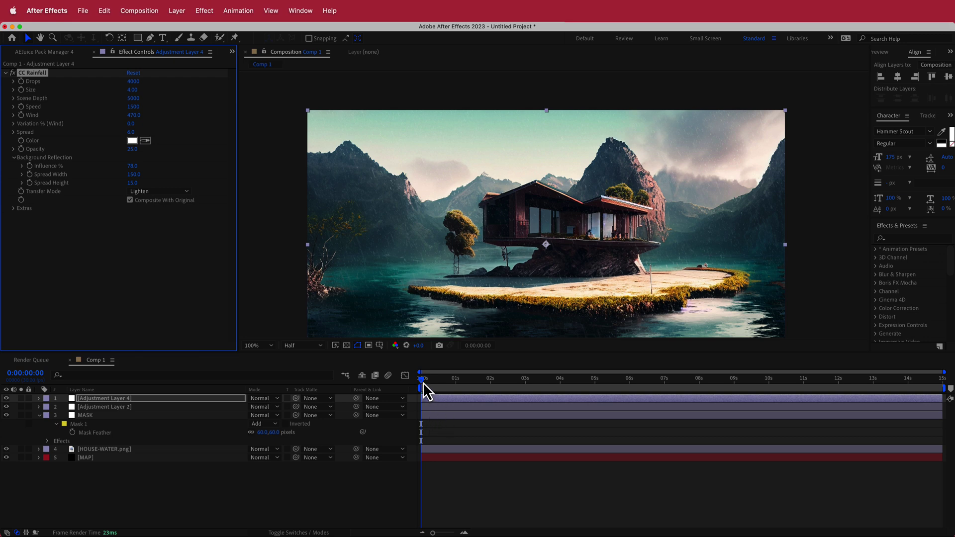
{"action": "left_click_drag", "start_coordinate": [424, 387], "coordinate": [608, 388]}
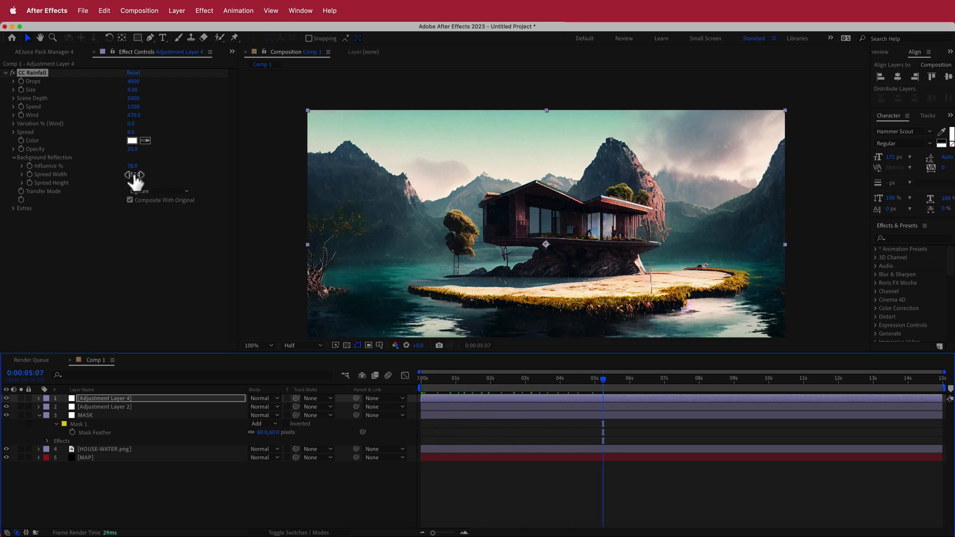
Step: Set the Background Reflection Spread Width to 339 and Spread Height to 2, and return to the start of the composition
{"action": "left_click_drag", "start_coordinate": [134, 174], "coordinate": [151, 175]}
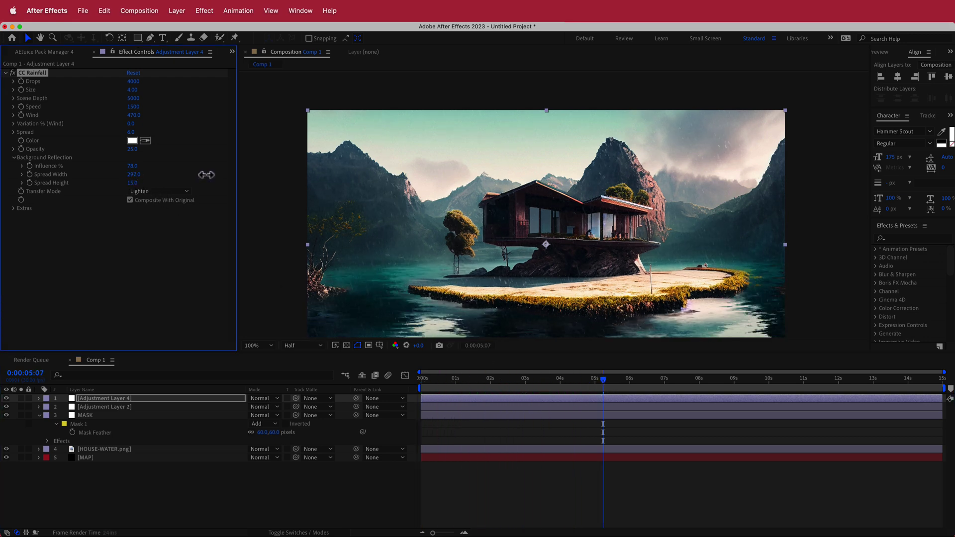
{"action": "left_click_drag", "start_coordinate": [118, 174], "coordinate": [50, 175]}
{"action": "left_click_drag", "start_coordinate": [603, 379], "coordinate": [377, 383]}
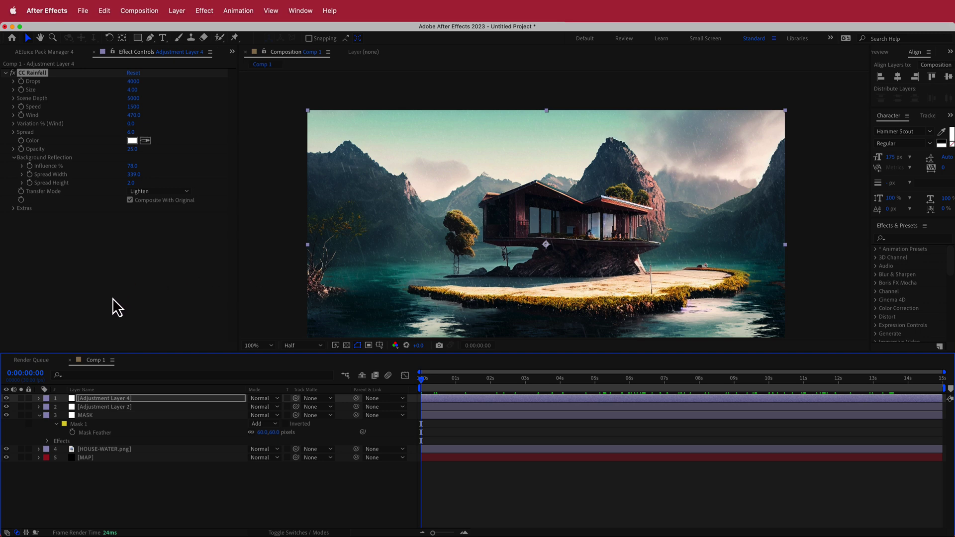
{"action": "key", "text": "F3"}
{"action": "right_click", "coordinate": [95, 196]}
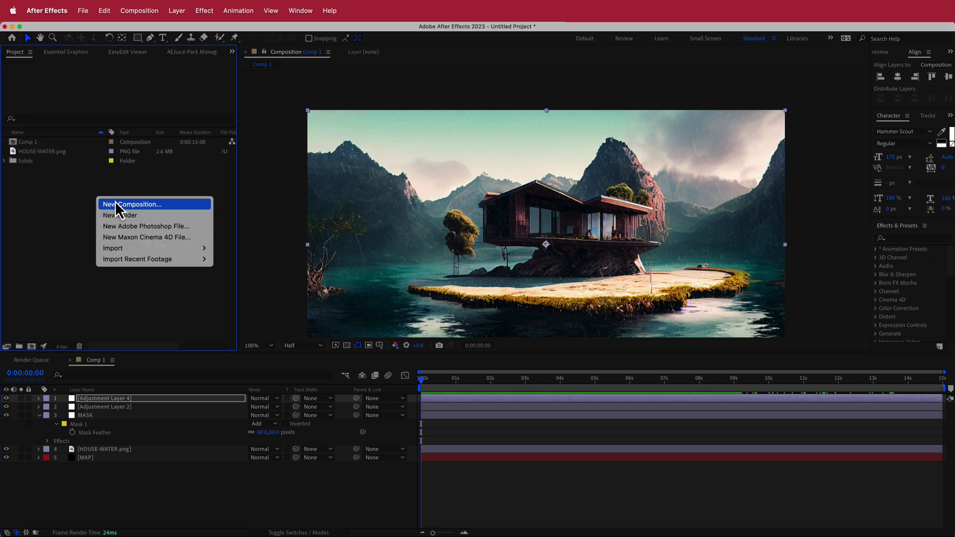
{"action": "mouse_move", "coordinate": [154, 248]}
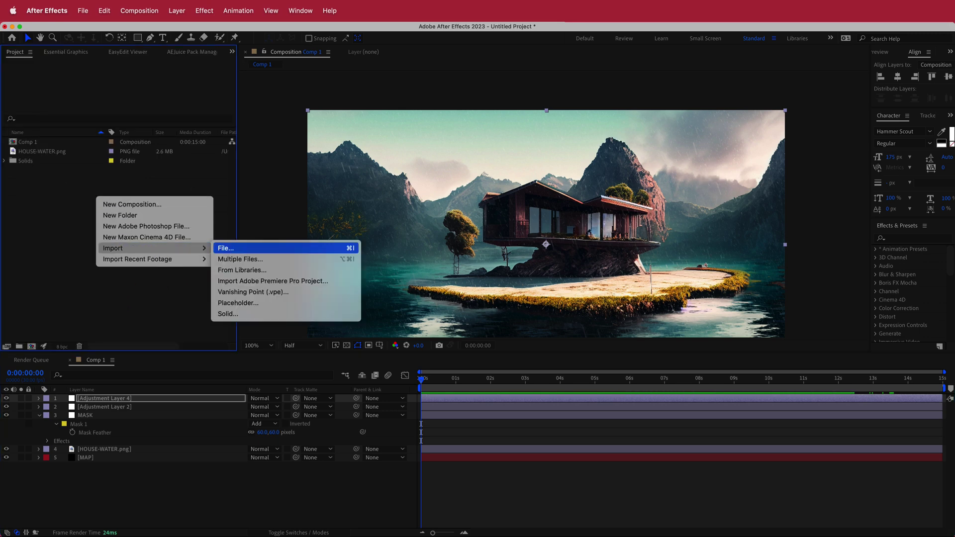
{"action": "left_click", "coordinate": [230, 253]}
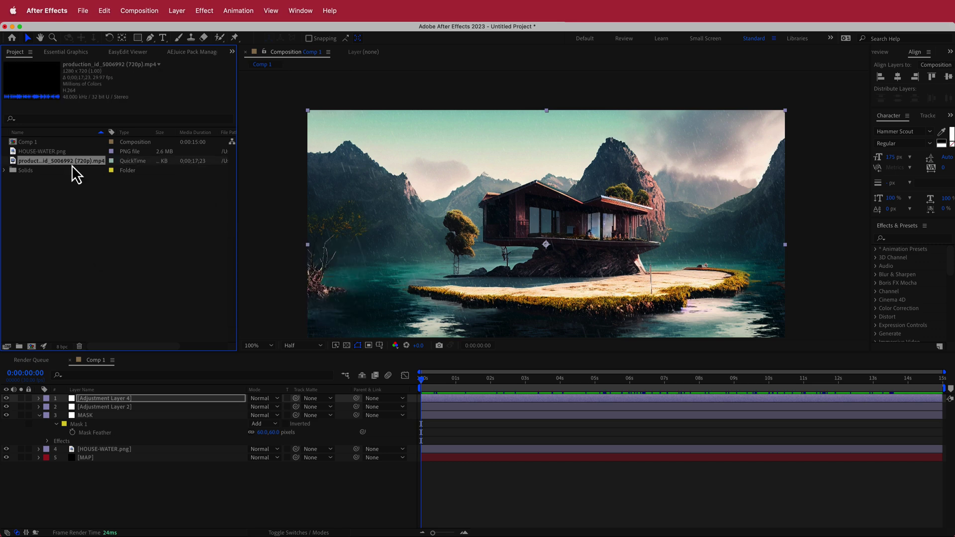
{"action": "left_click_drag", "start_coordinate": [75, 161], "coordinate": [174, 407]}
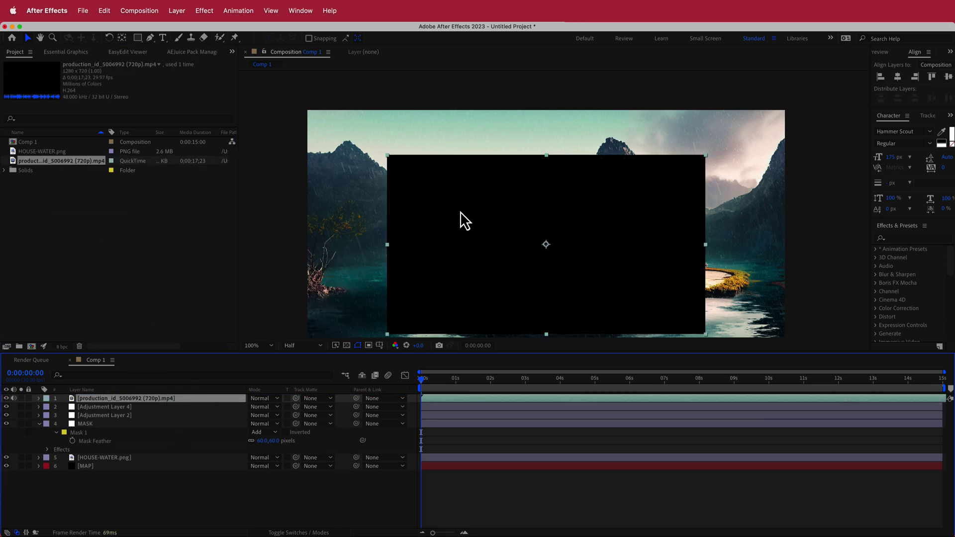
Step: Blend the video layer in Screen mode, move its centre into the cloudy sky at the image's upper right, and preview it
{"action": "left_click", "coordinate": [262, 398]}
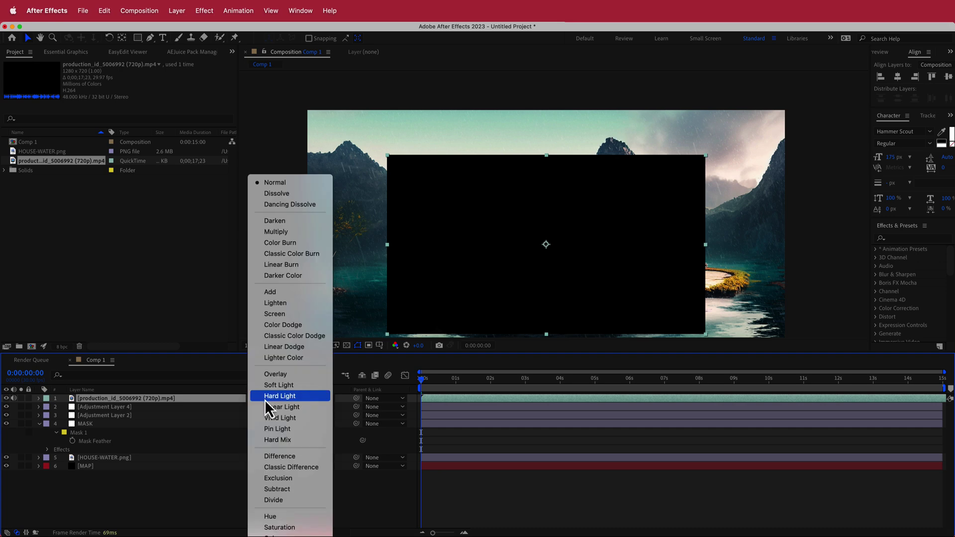
{"action": "left_click", "coordinate": [290, 314]}
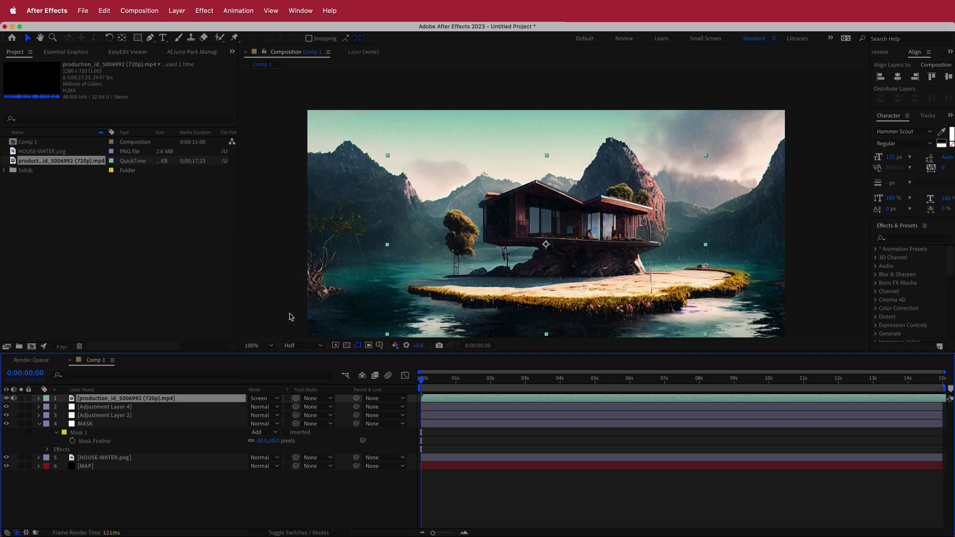
{"action": "left_click_drag", "start_coordinate": [424, 378], "coordinate": [508, 379]}
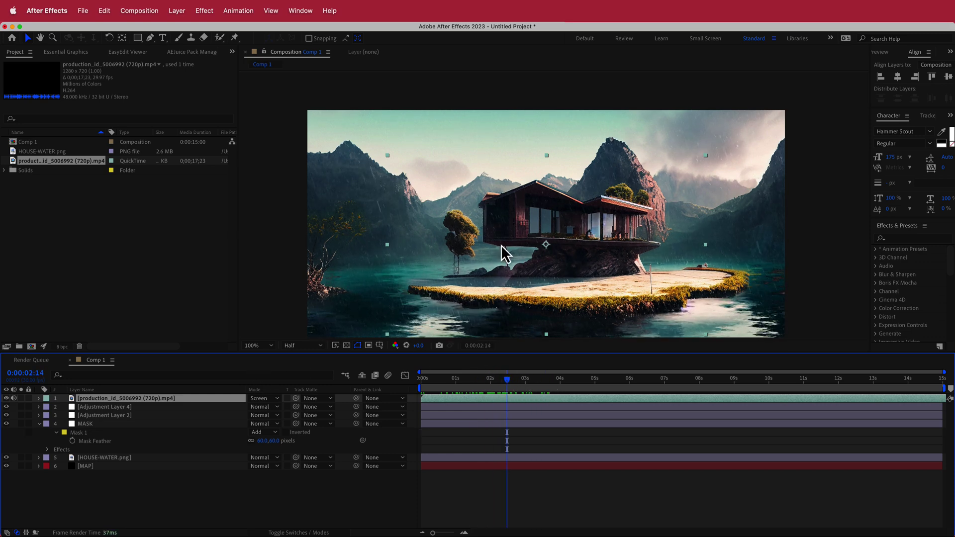
{"action": "left_click_drag", "start_coordinate": [530, 265], "coordinate": [702, 136]}
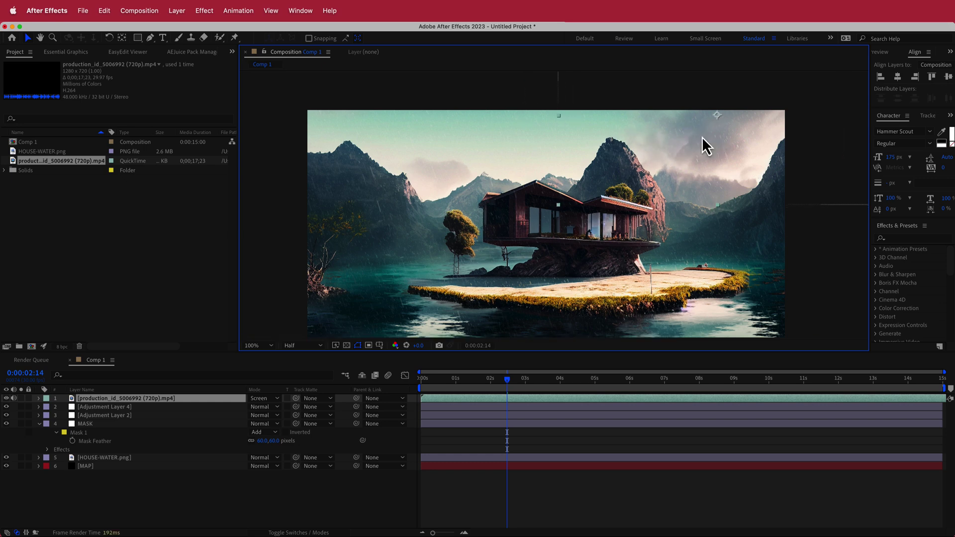
{"action": "left_click_drag", "start_coordinate": [507, 379], "coordinate": [695, 376]}
{"action": "left_click_drag", "start_coordinate": [734, 369], "coordinate": [813, 377]}
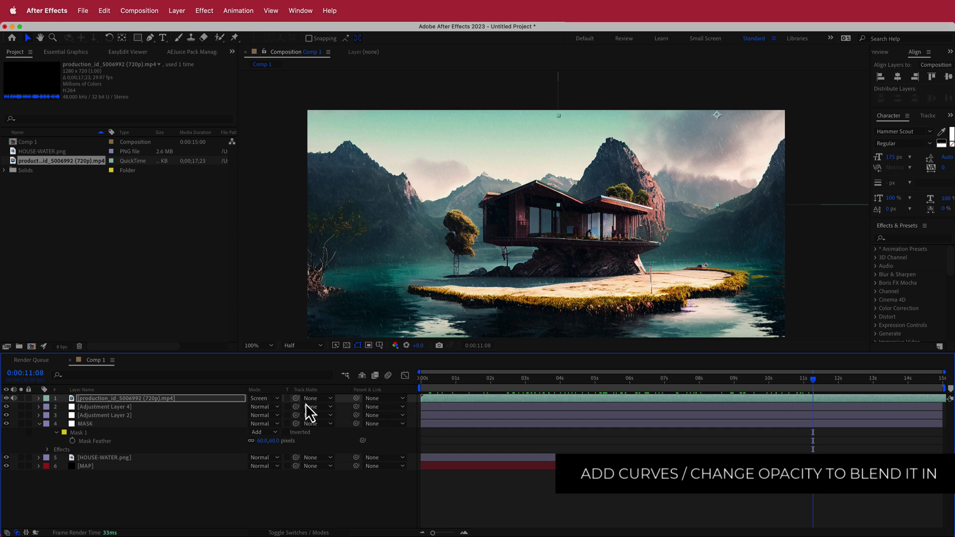
Step: Add a new adjustment layer above the video layer and apply the Curves effect to it
{"action": "right_click", "coordinate": [343, 399]}
{"action": "mouse_move", "coordinate": [365, 408]}
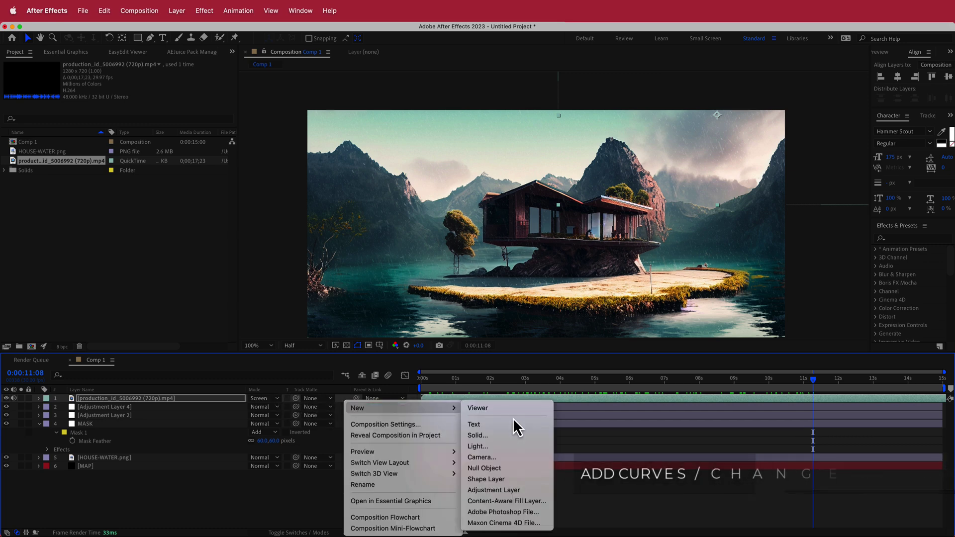
{"action": "left_click", "coordinate": [515, 490]}
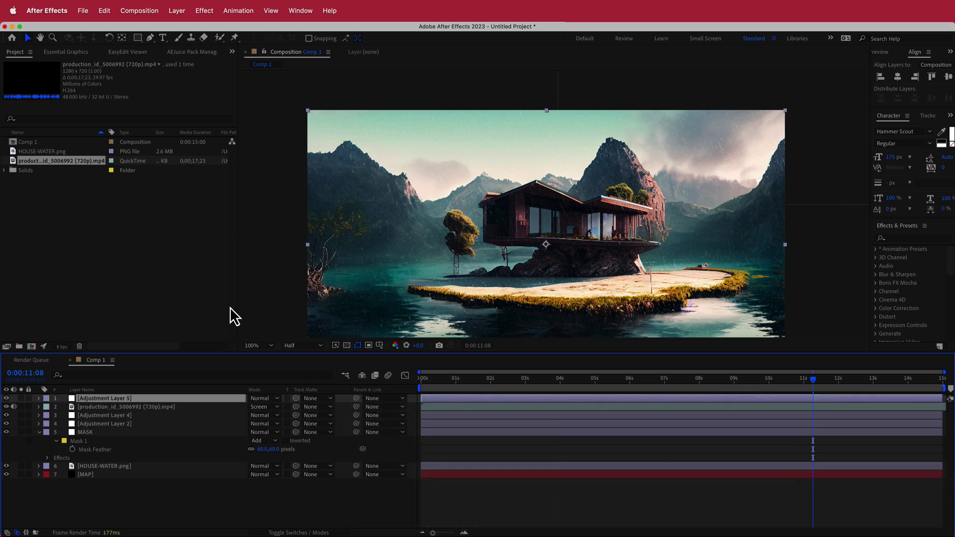
{"action": "key", "text": "ctrl+space"}
{"action": "type", "text": "cur"}
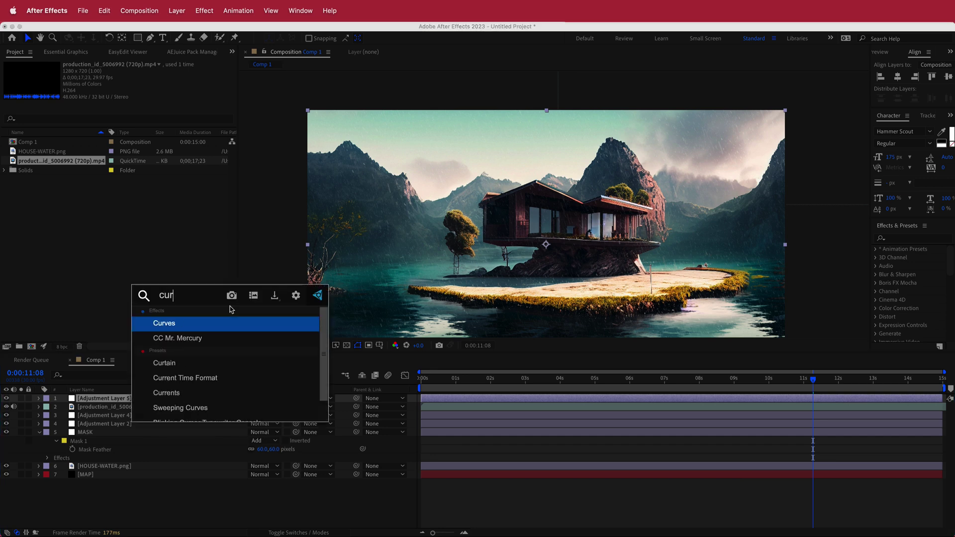
{"action": "type", "text": "ve"}
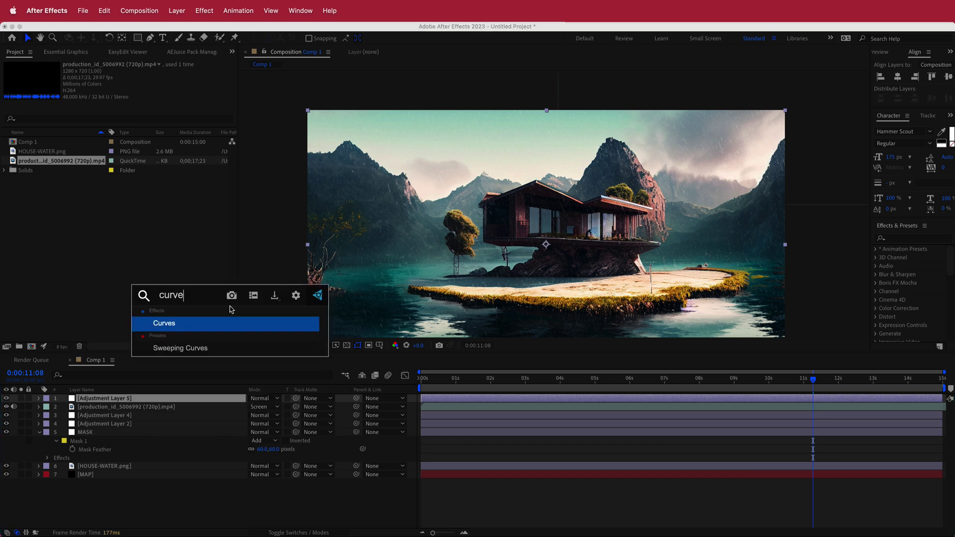
{"action": "key", "text": "Return"}
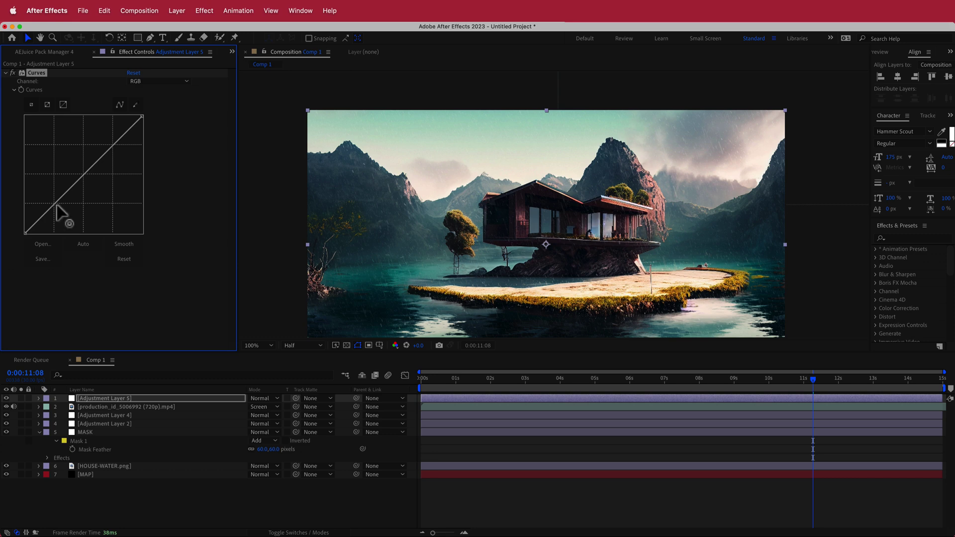
Step: Pull the shadow and highlight points of the RGB curve down to darken the whole image, and preview the grade
{"action": "left_click_drag", "start_coordinate": [56, 202], "coordinate": [61, 203]}
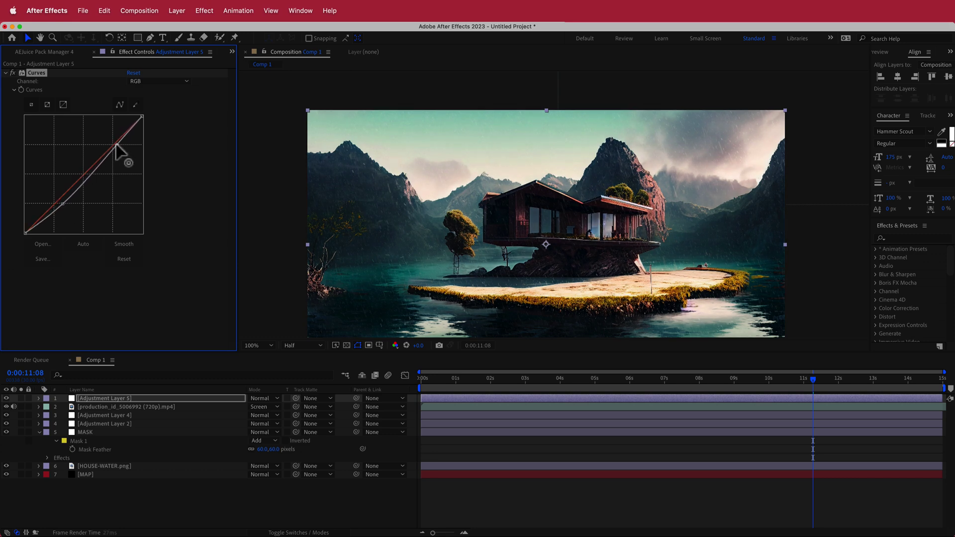
{"action": "left_click_drag", "start_coordinate": [116, 145], "coordinate": [124, 148]}
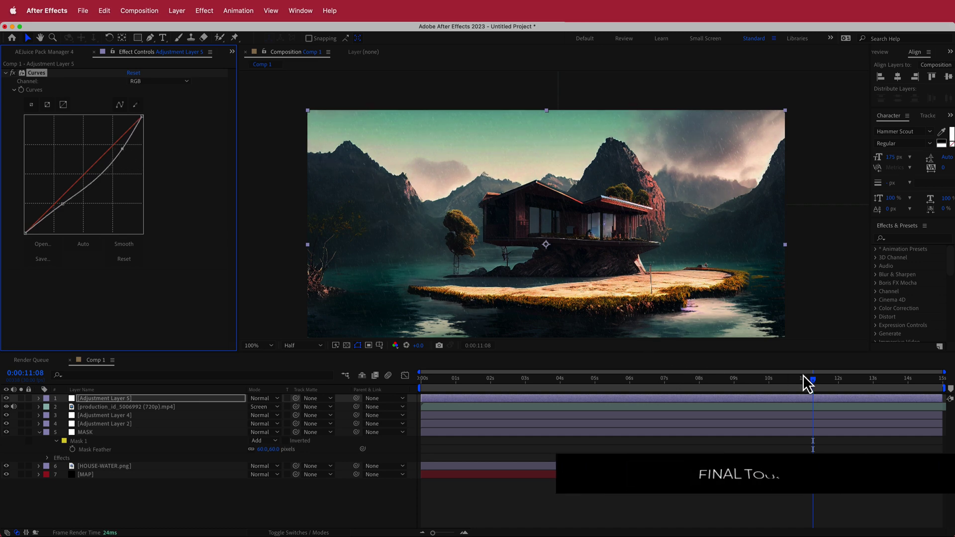
{"action": "left_click", "coordinate": [799, 390]}
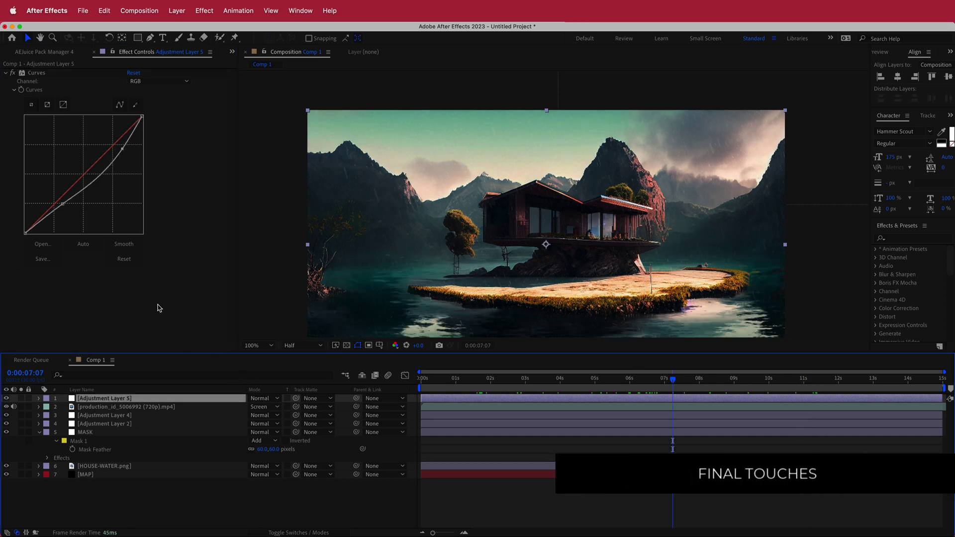
Step: Apply the Noise effect to the top adjustment layer with a low amount of noise and preview the entire composition
{"action": "key", "text": "ctrl+space"}
{"action": "type", "text": "nois"}
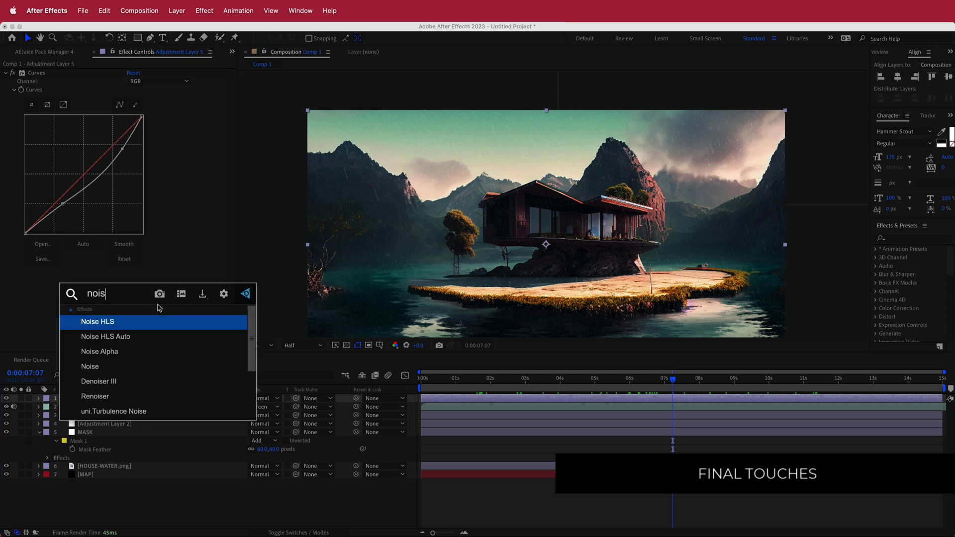
{"action": "left_click", "coordinate": [101, 366]}
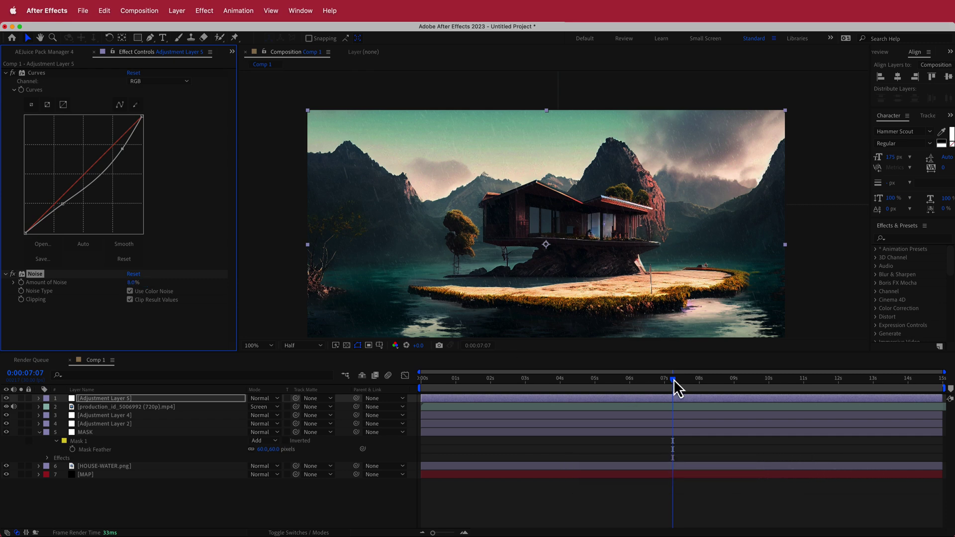
{"action": "left_click_drag", "start_coordinate": [674, 381], "coordinate": [446, 390]}
{"action": "scroll", "coordinate": [701, 200], "scroll_direction": "down", "scroll_amount": 2}
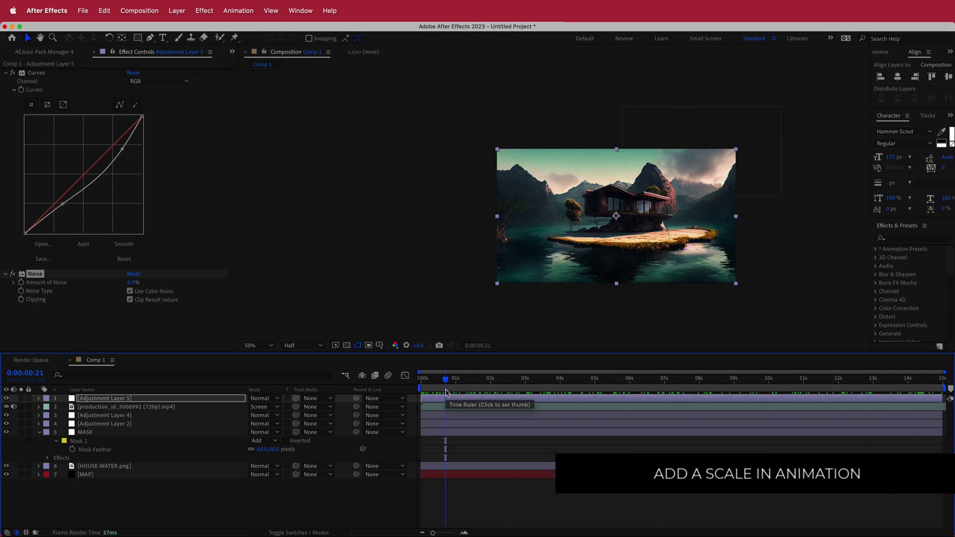
{"action": "left_click_drag", "start_coordinate": [448, 384], "coordinate": [867, 386]}
{"action": "left_click_drag", "start_coordinate": [943, 386], "coordinate": [463, 390]}
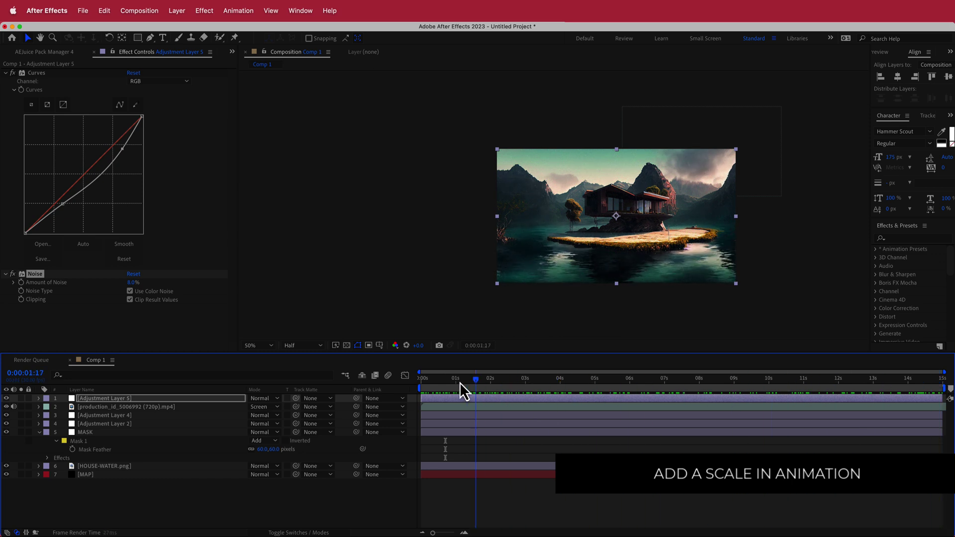